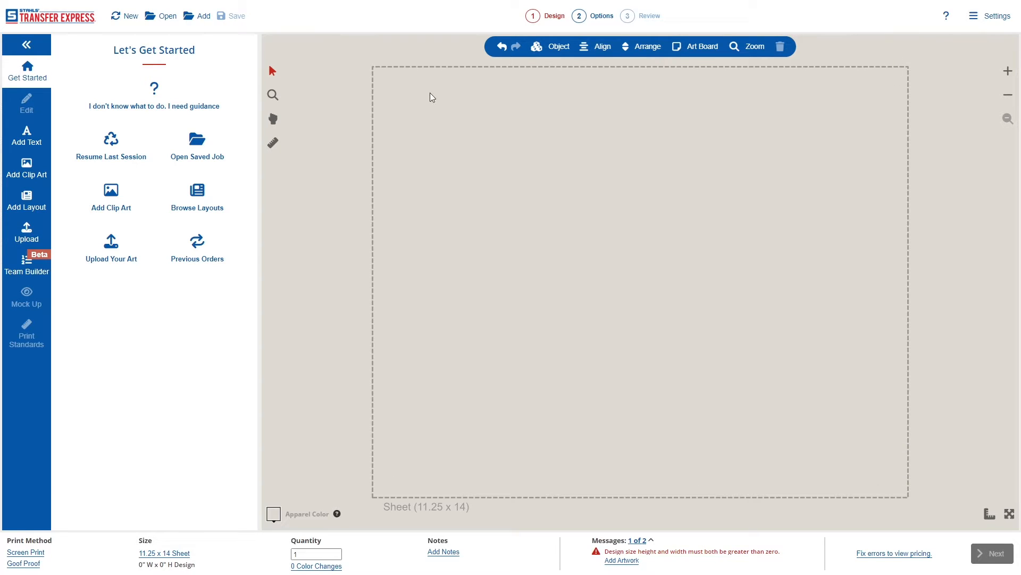
Add the QWN-83 champs layout to the art board and move it into the sheet's upper-left corner
click(23, 201)
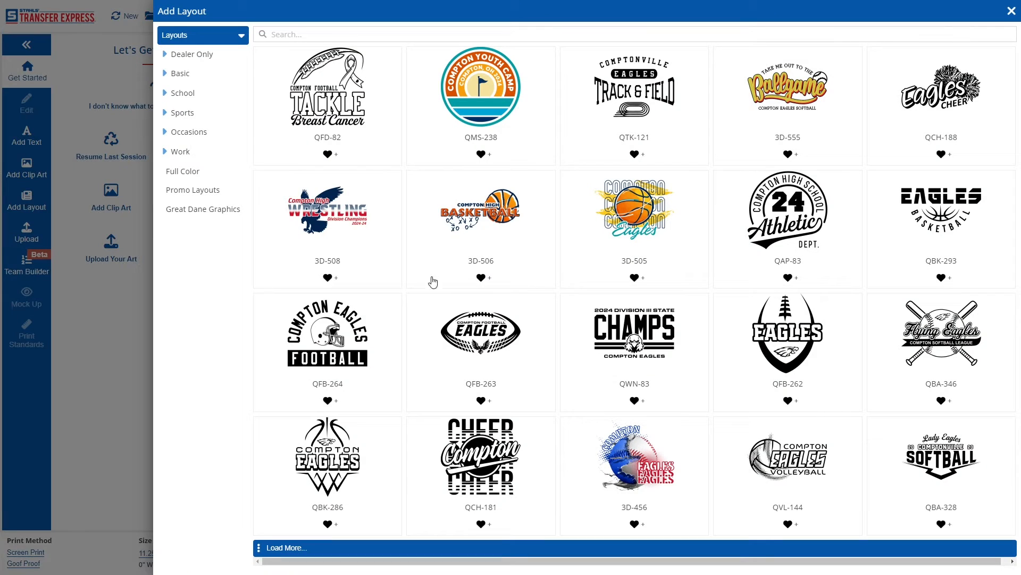
click(661, 328)
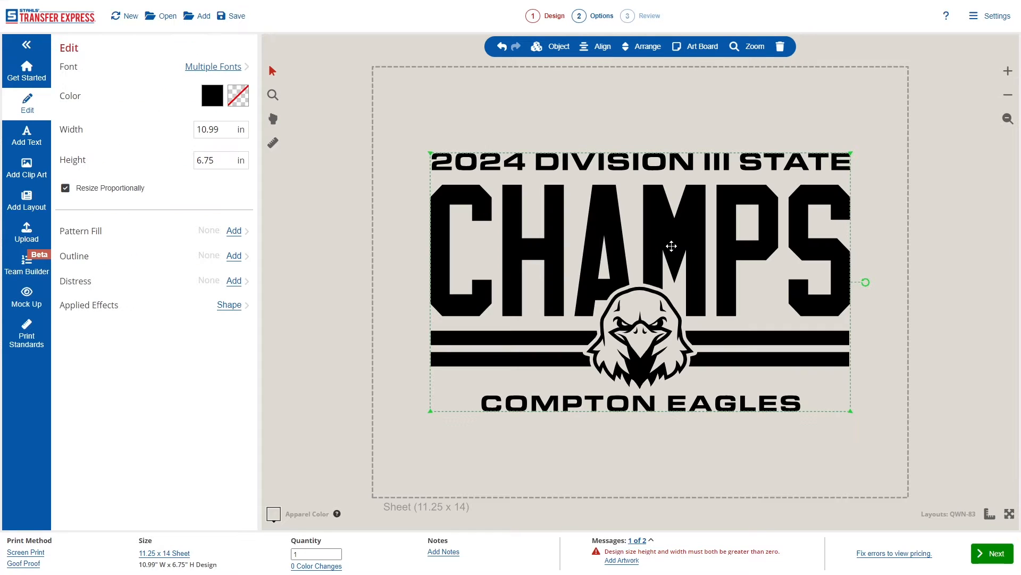
drag(702, 255, 666, 185)
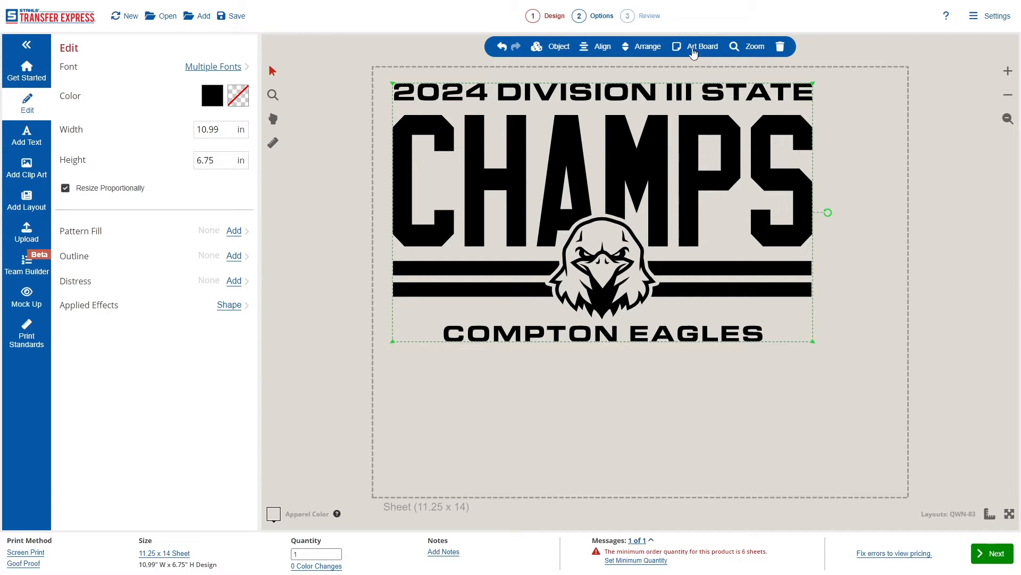
Change the art board orientation to portrait and move the champs design to the sheet's upper edge
click(167, 555)
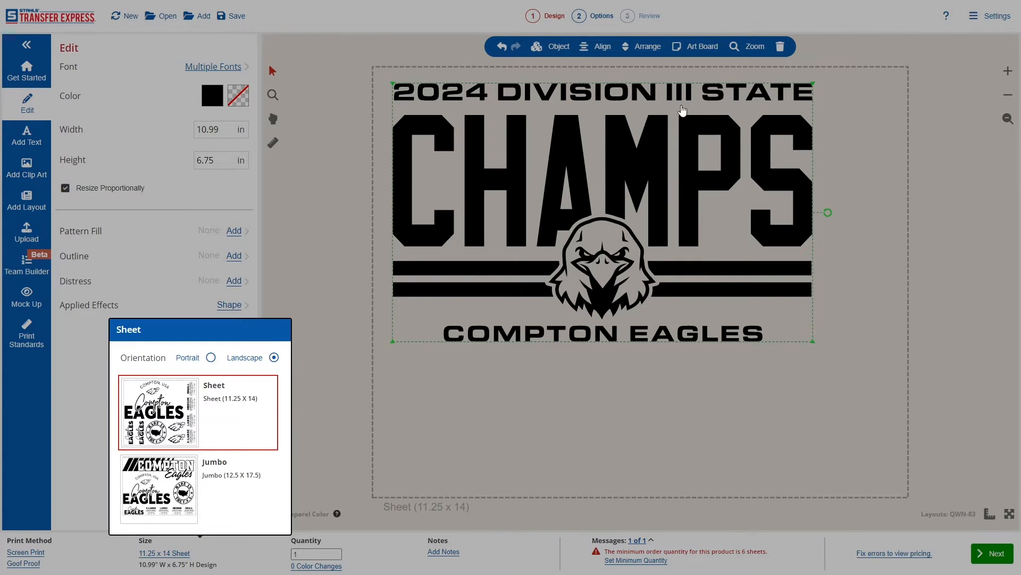
click(702, 46)
click(703, 47)
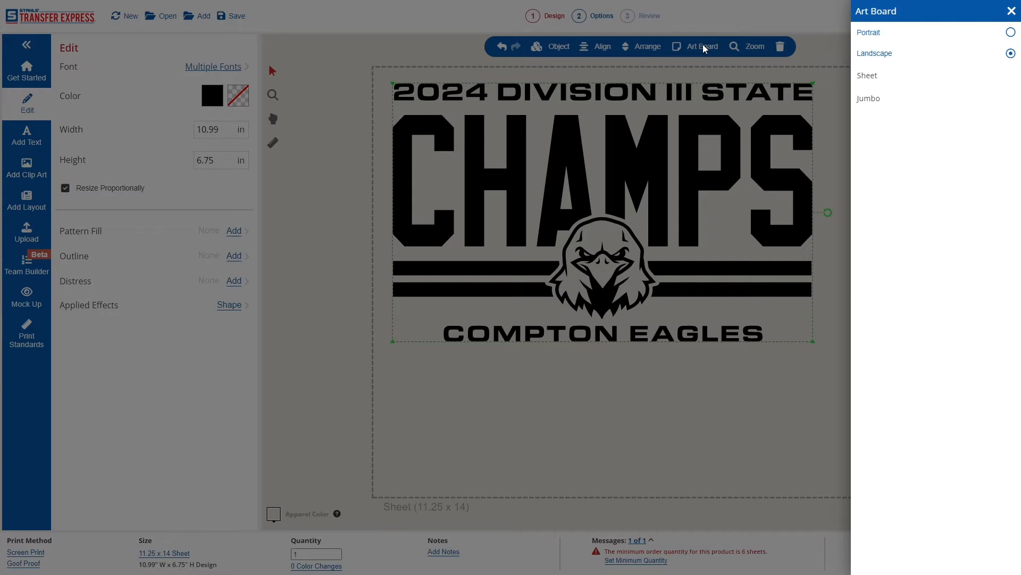
click(899, 34)
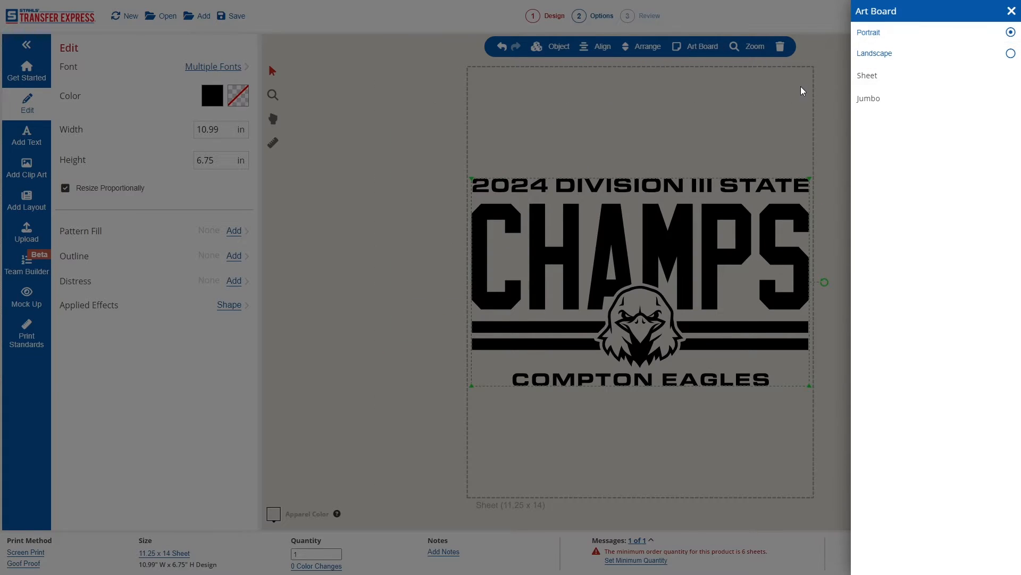
click(812, 114)
drag(841, 149, 406, 429)
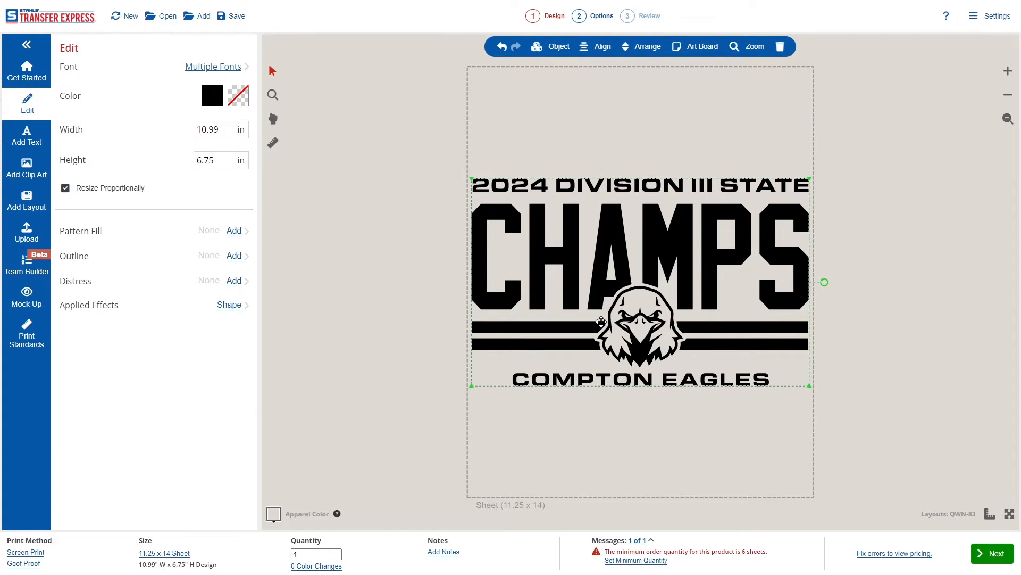
drag(602, 321, 601, 215)
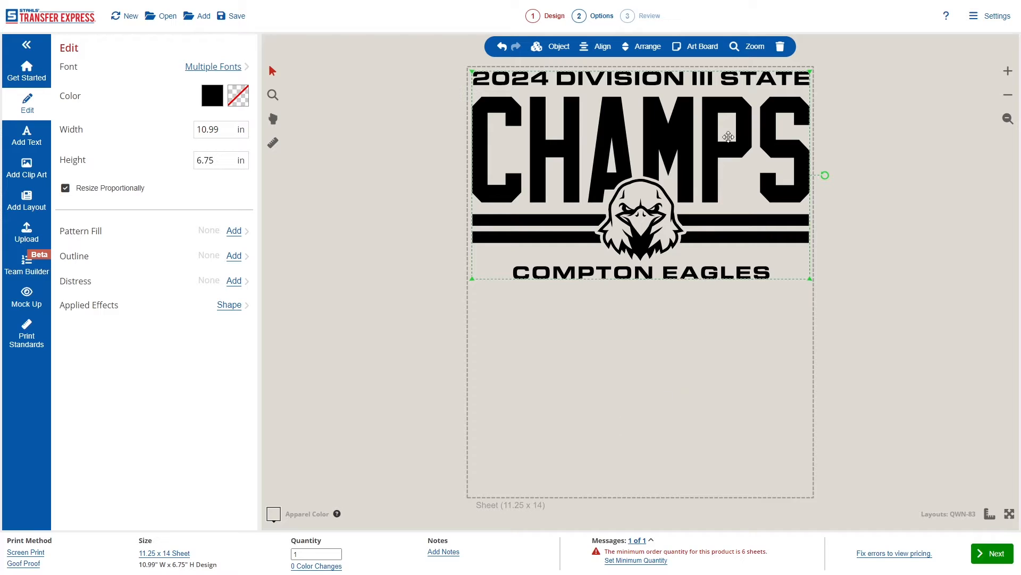
Try the Jumbo art board, and return to the Sheet size with the champs design at its upper edge
click(704, 47)
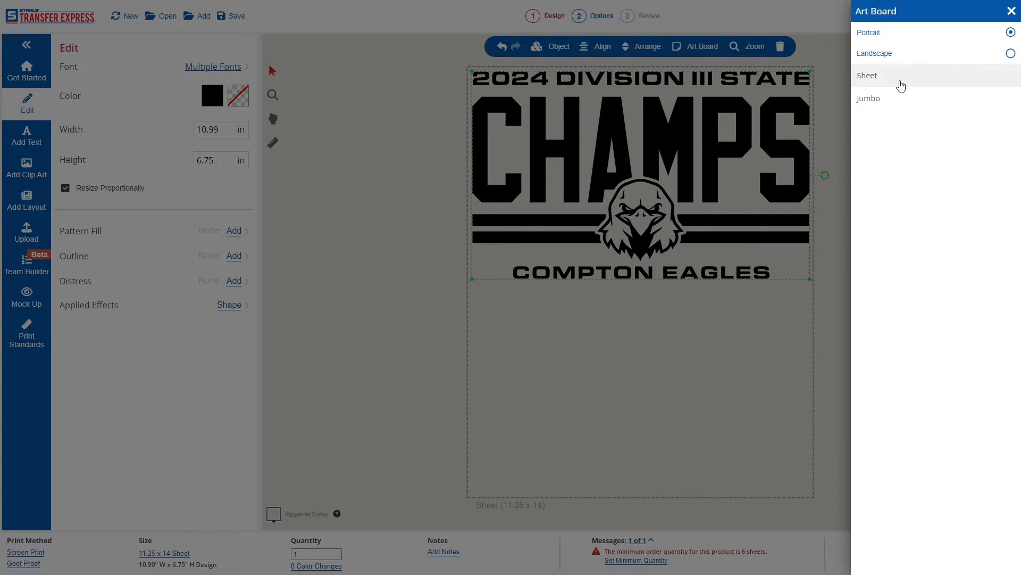
click(899, 100)
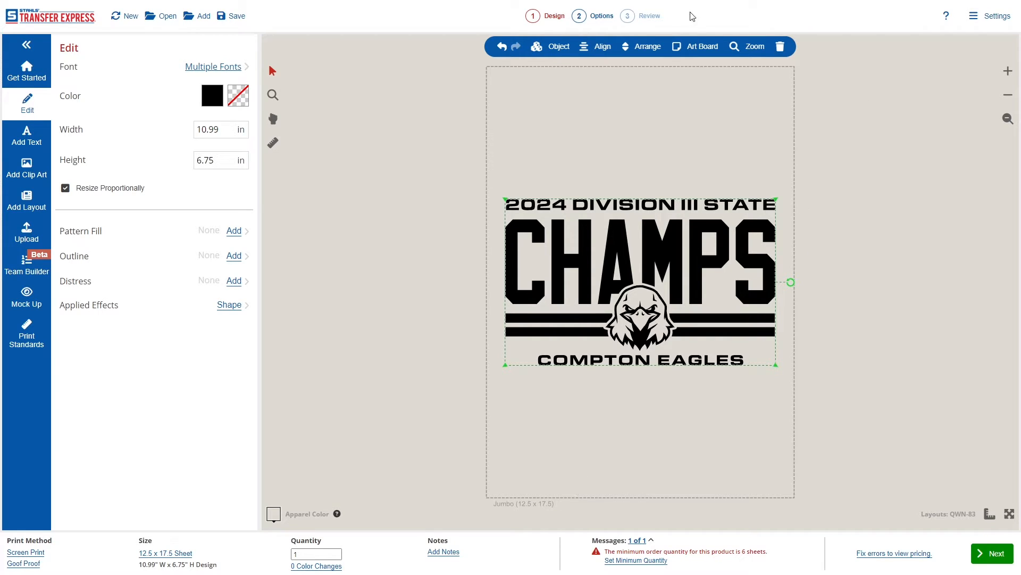
click(703, 48)
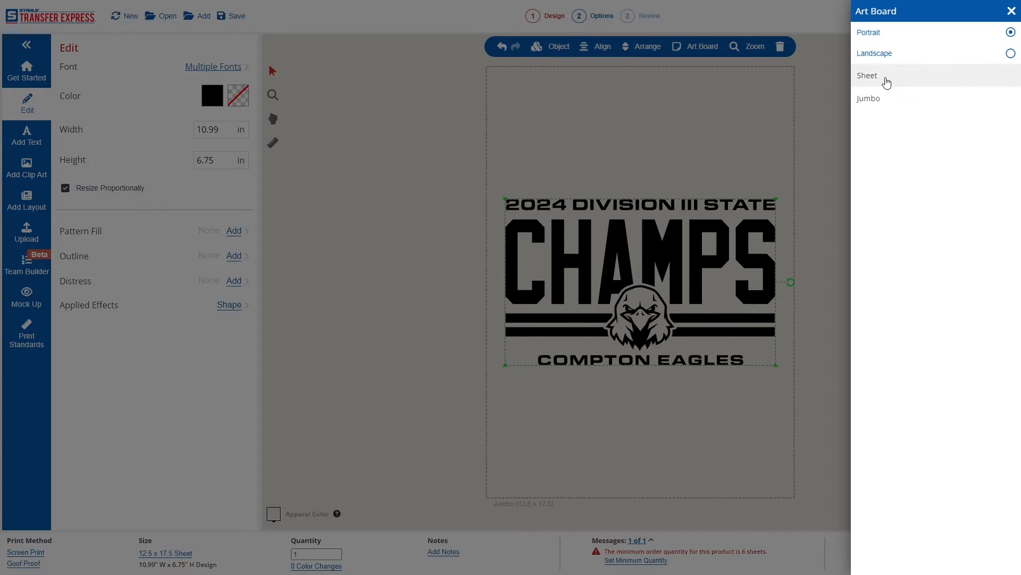
click(885, 80)
drag(719, 243, 717, 136)
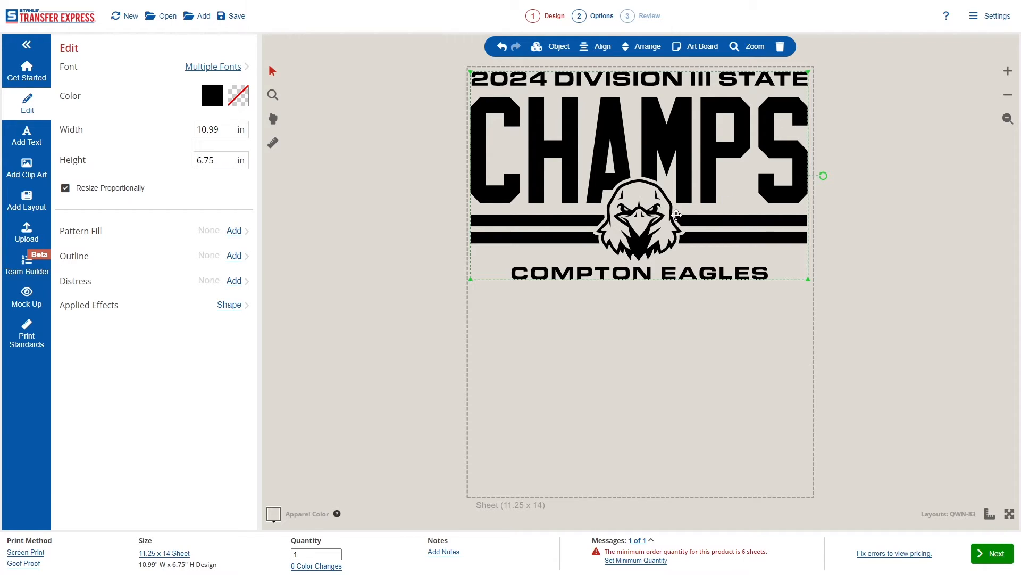
Duplicate the whole champs design and place the copy in the empty lower half of the sheet
click(561, 47)
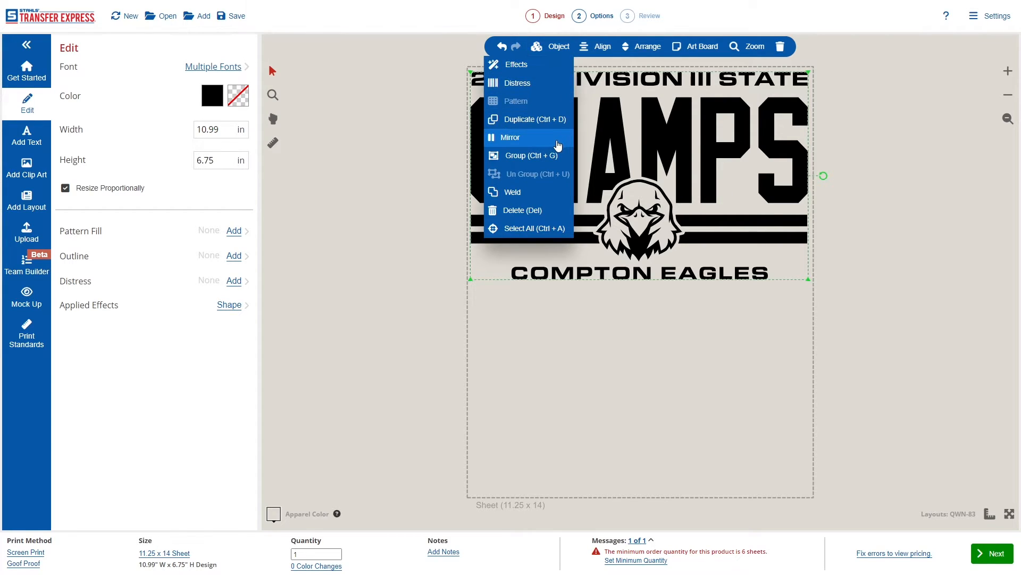
click(552, 120)
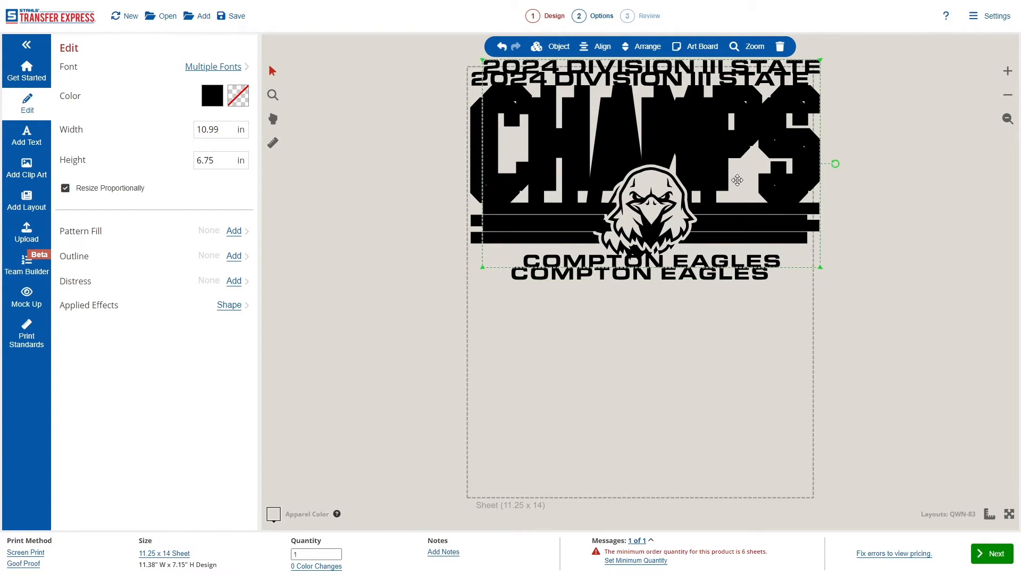
drag(724, 165, 708, 393)
Set the order quantity to 50
click(315, 553)
drag(315, 554, 288, 552)
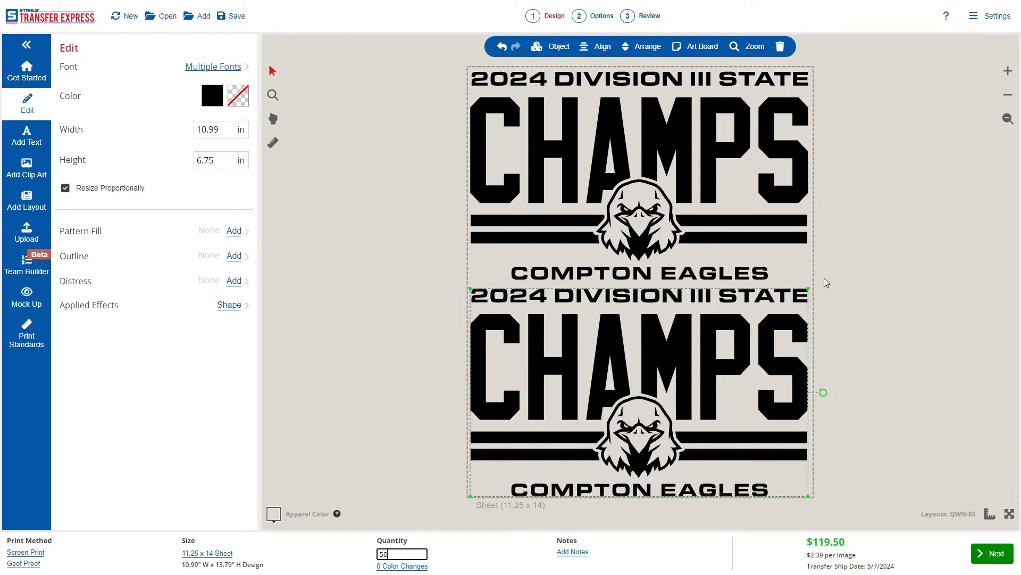
Delete the duplicated champs design from the lower half of the sheet
drag(837, 278, 429, 529)
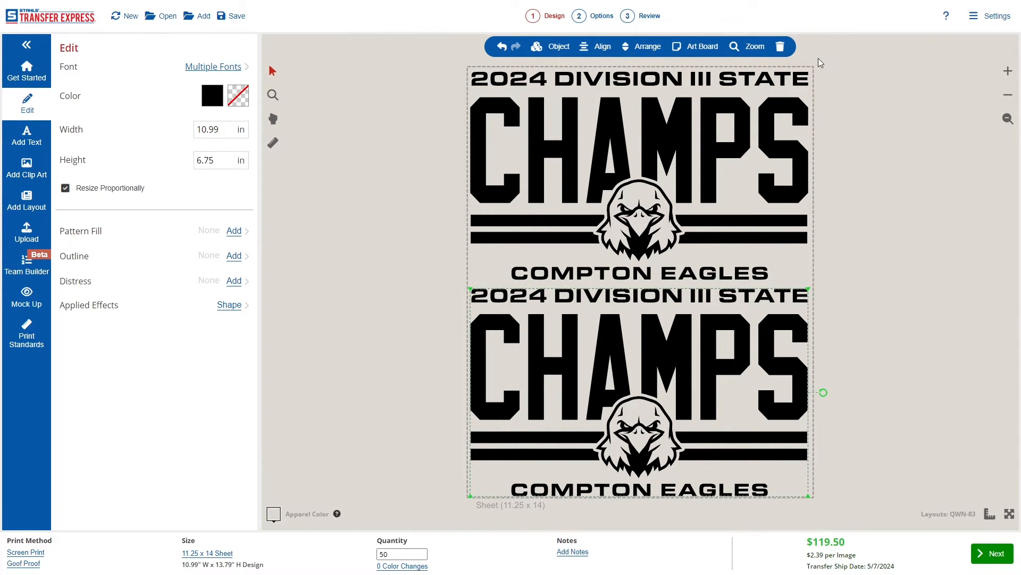
click(780, 47)
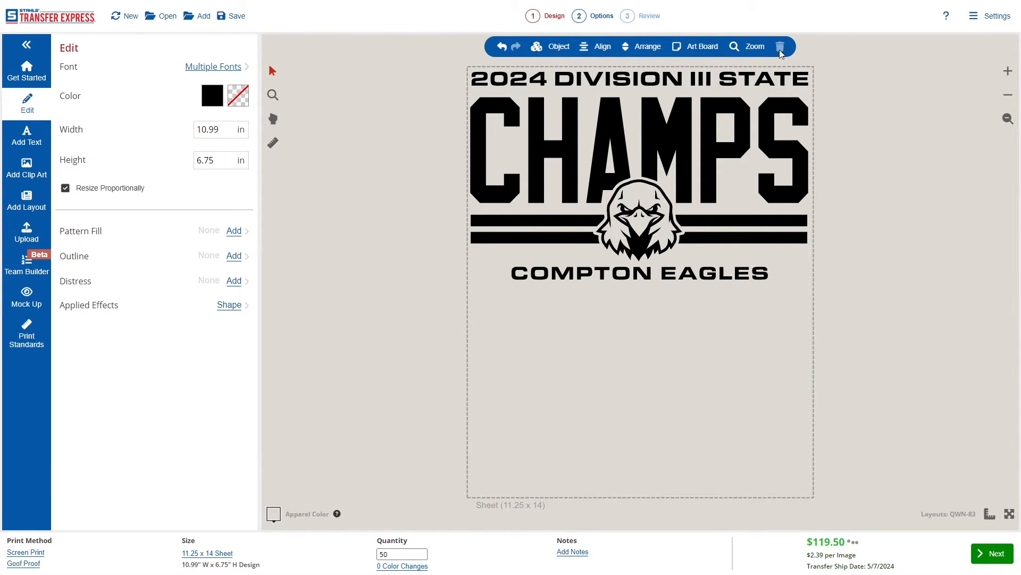
Duplicate the eagle head and place the copy in the sheet's lower-left corner
click(658, 224)
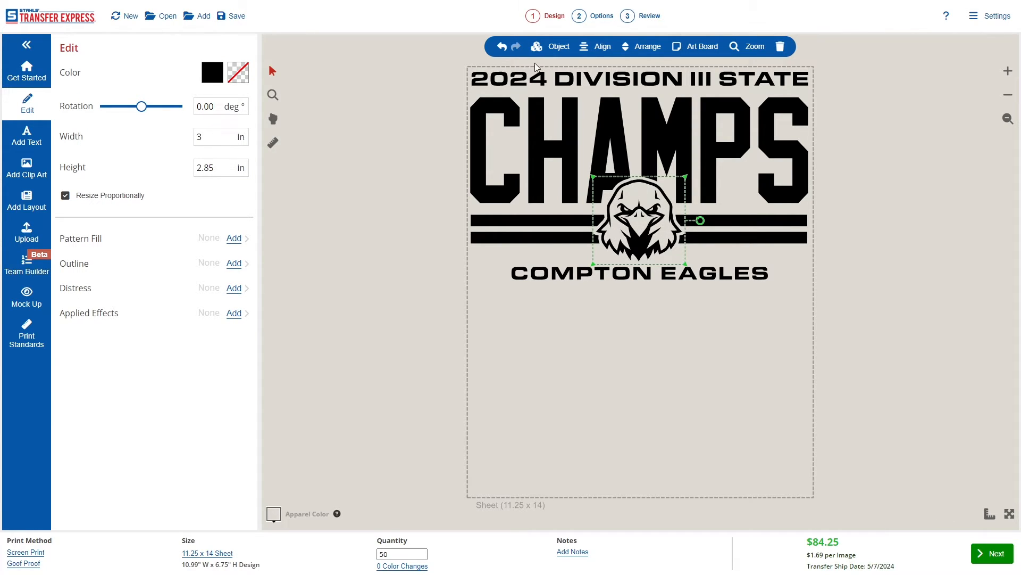
click(556, 46)
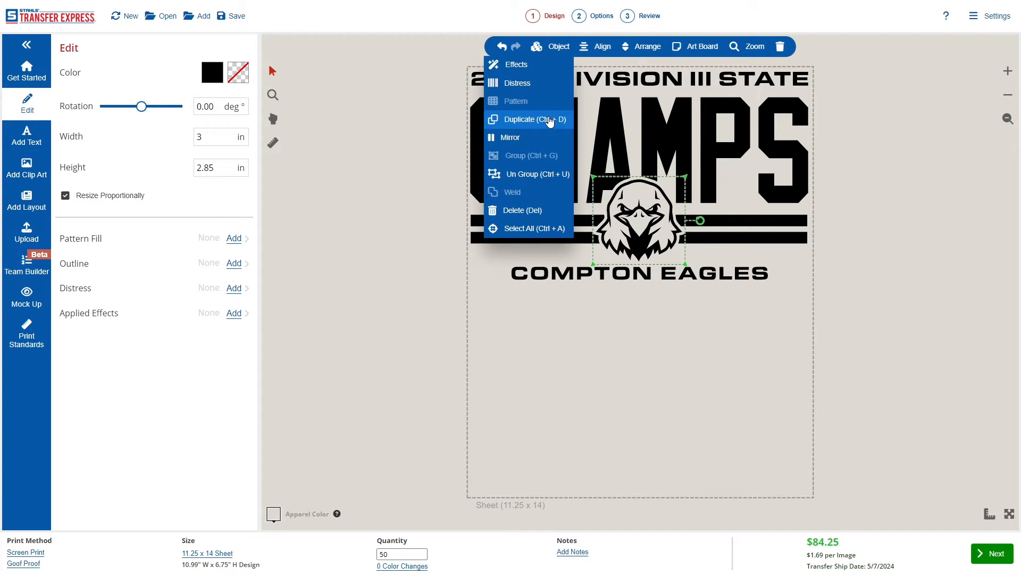
click(543, 120)
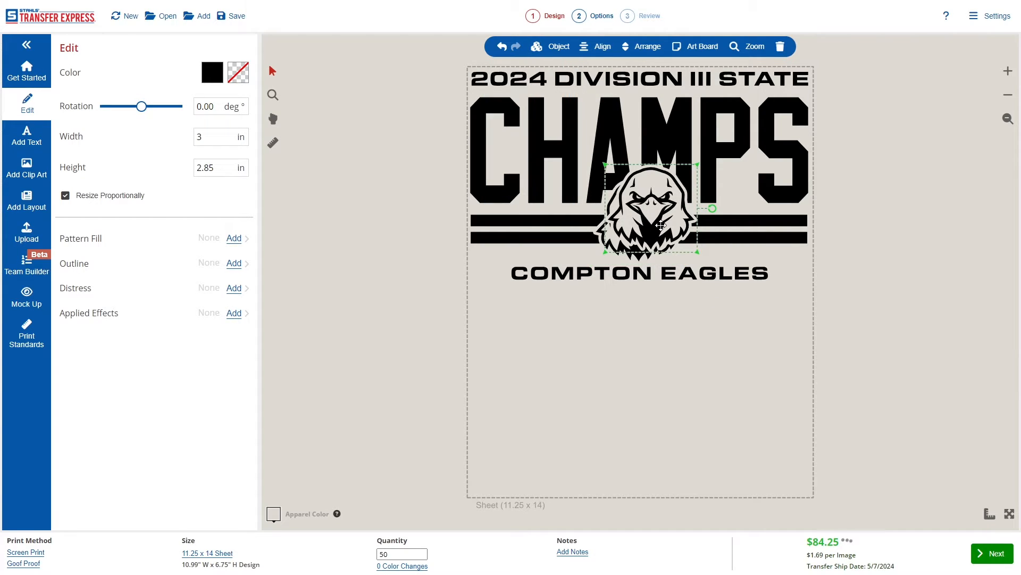
drag(661, 226, 525, 465)
Set the copied eagle head's width to 3.5 in and adjust its position within the lower-left corner
click(208, 137)
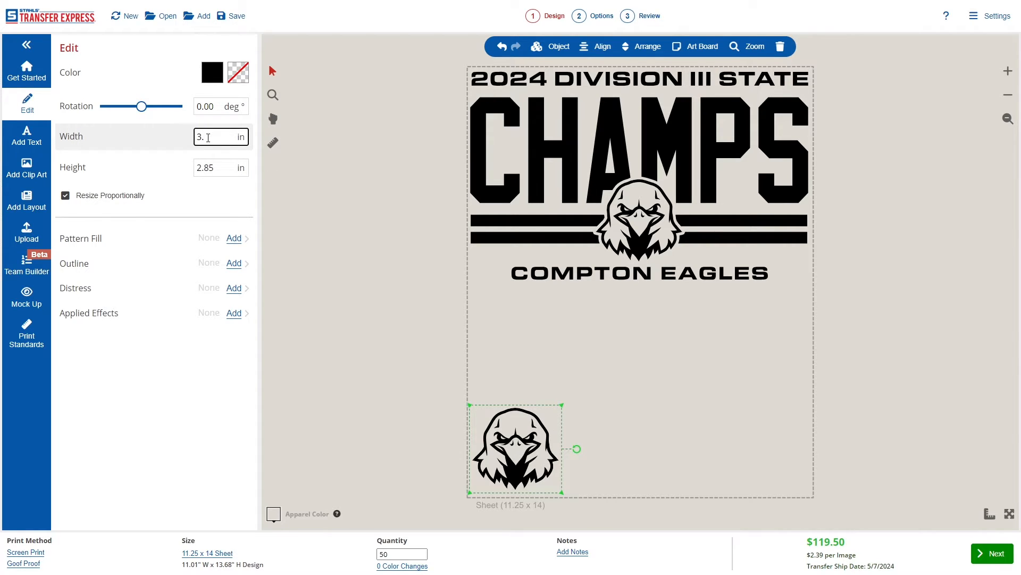
text(5)
drag(531, 438, 539, 434)
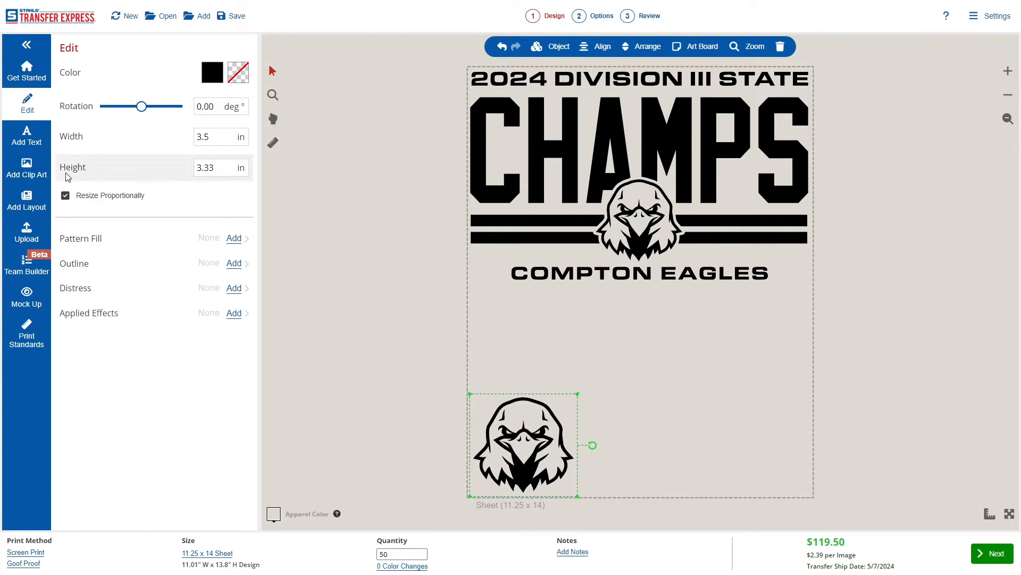
Add the QTG-7 shirt tag layout from the dealer-only category and place it above the lower-left eagle head
click(27, 200)
click(186, 55)
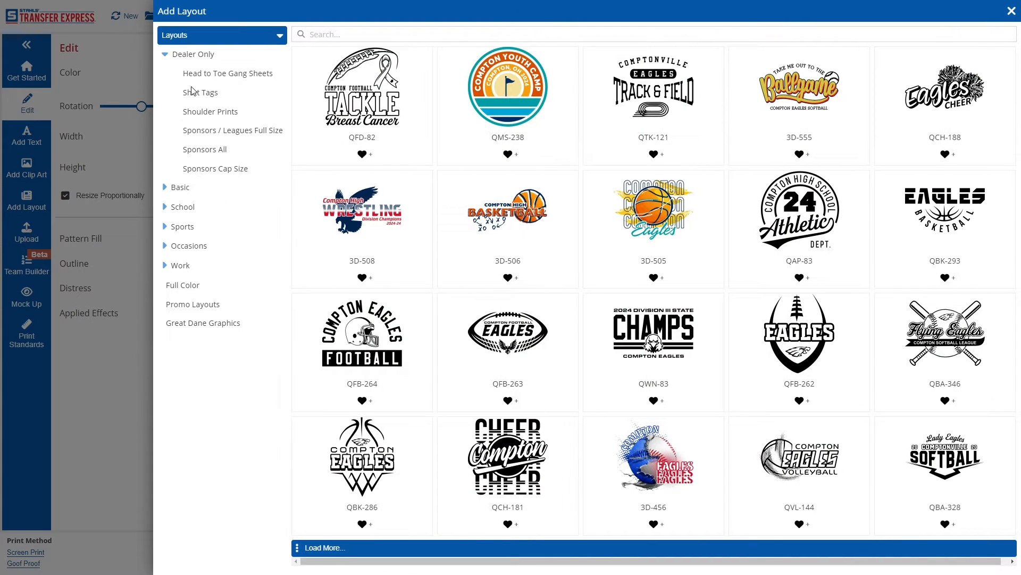
click(195, 99)
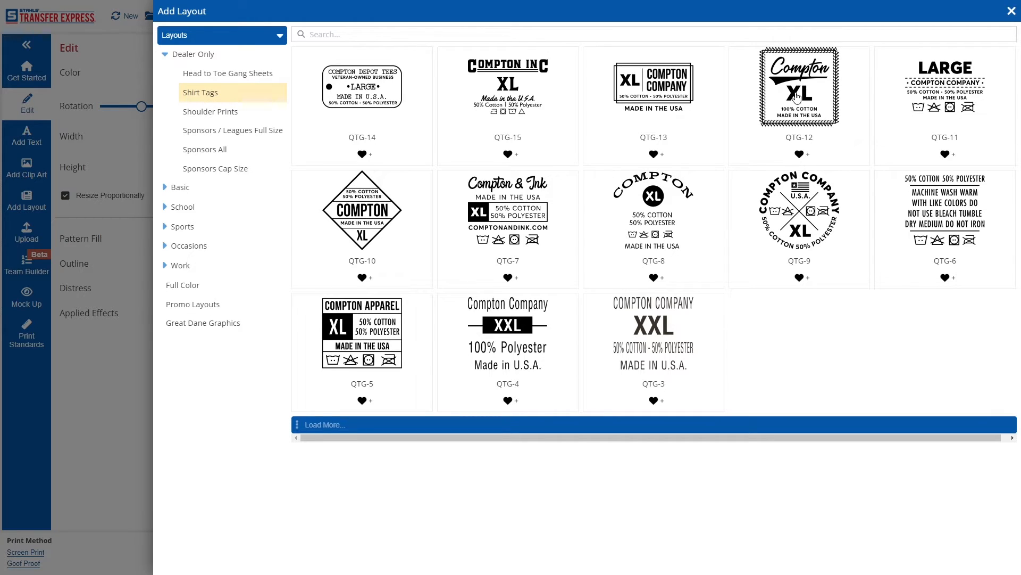
click(490, 213)
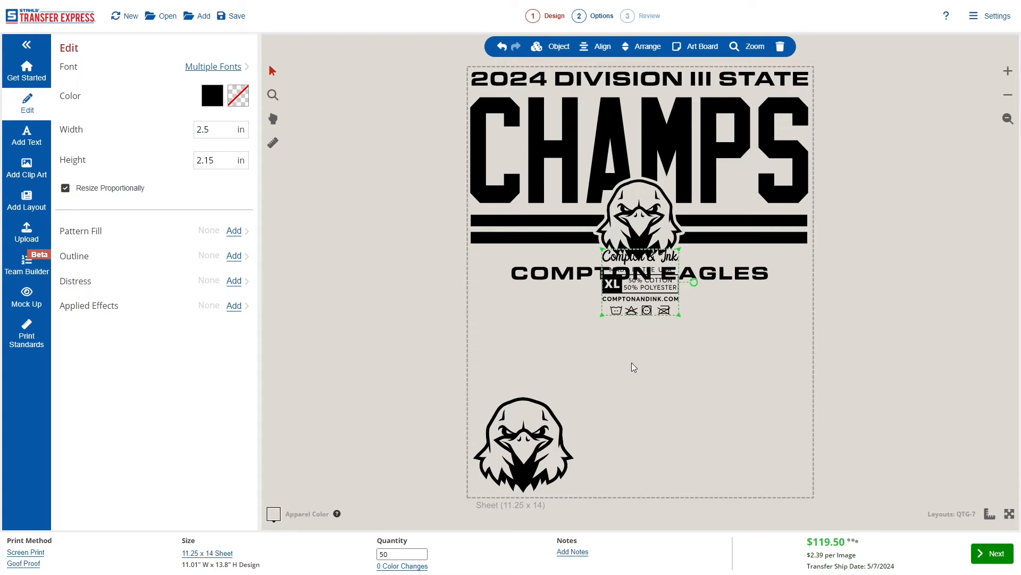
drag(648, 295, 521, 350)
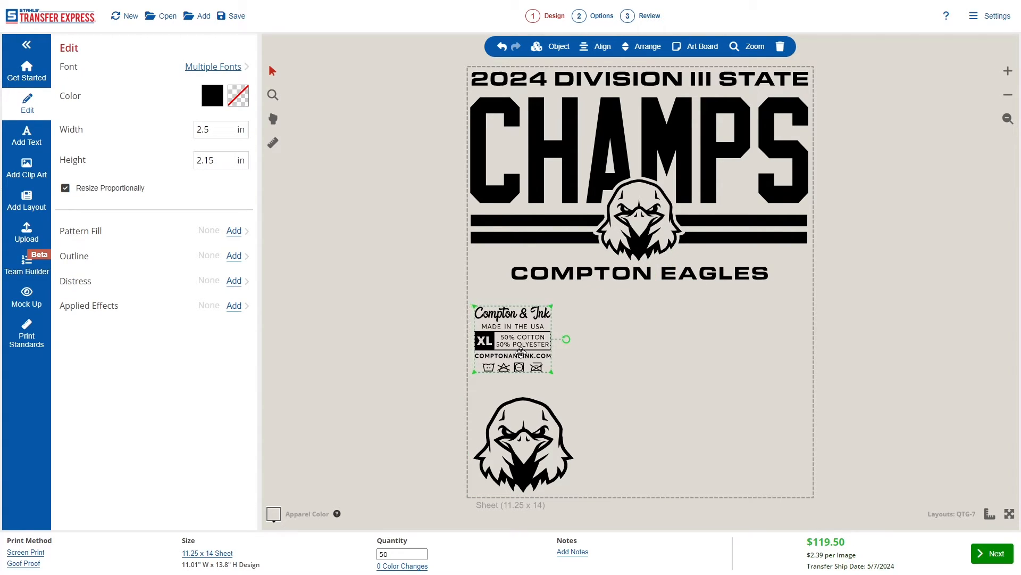
Copy the complete XL shirt tag and place the copy directly beside the original
click(552, 345)
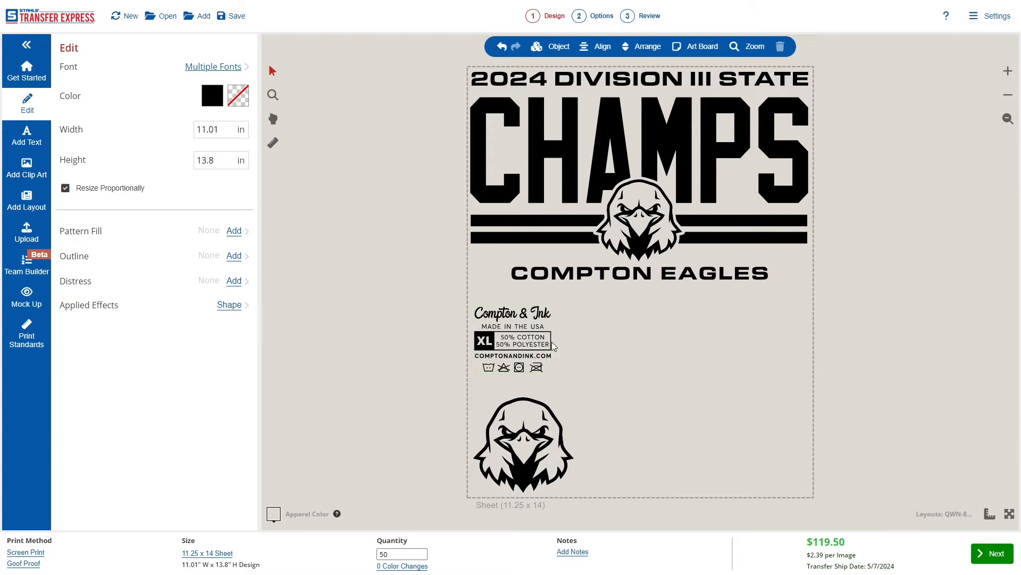
click(552, 346)
click(578, 302)
drag(443, 389, 436, 393)
key(ctrl+c)
key(ctrl+v)
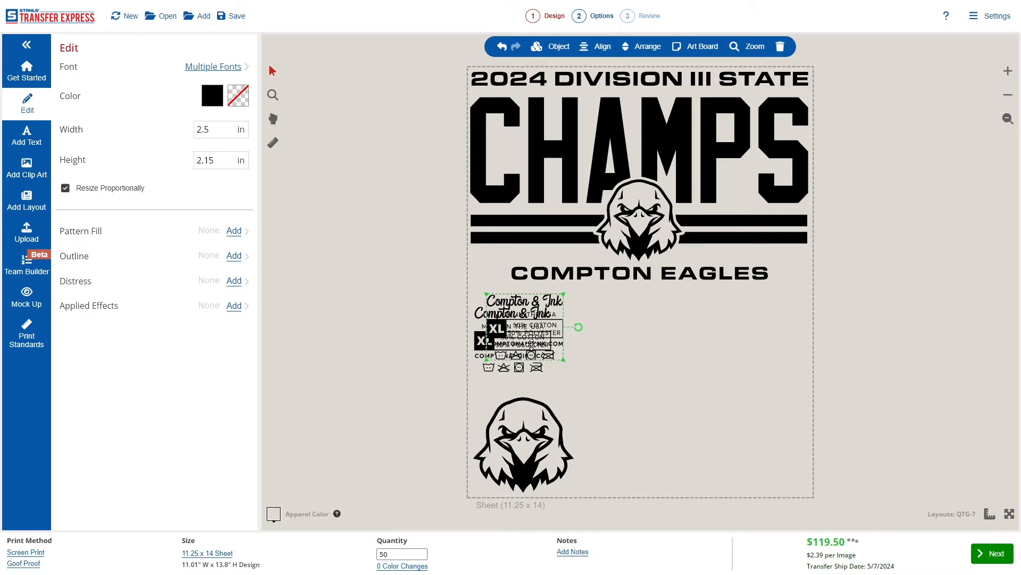
drag(530, 334, 603, 346)
Change the size text on the second shirt tag to LG
click(569, 343)
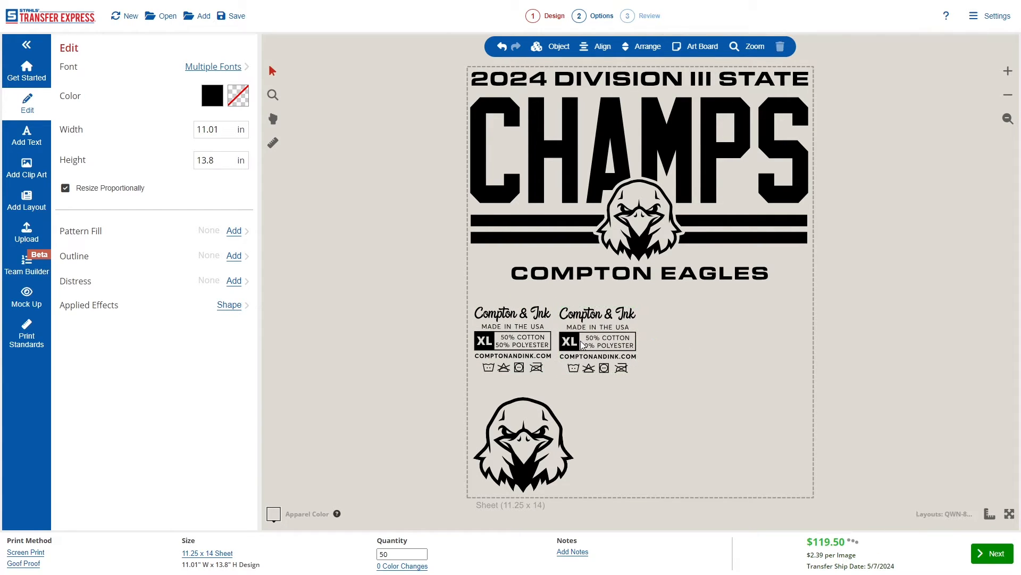
double_click(104, 74)
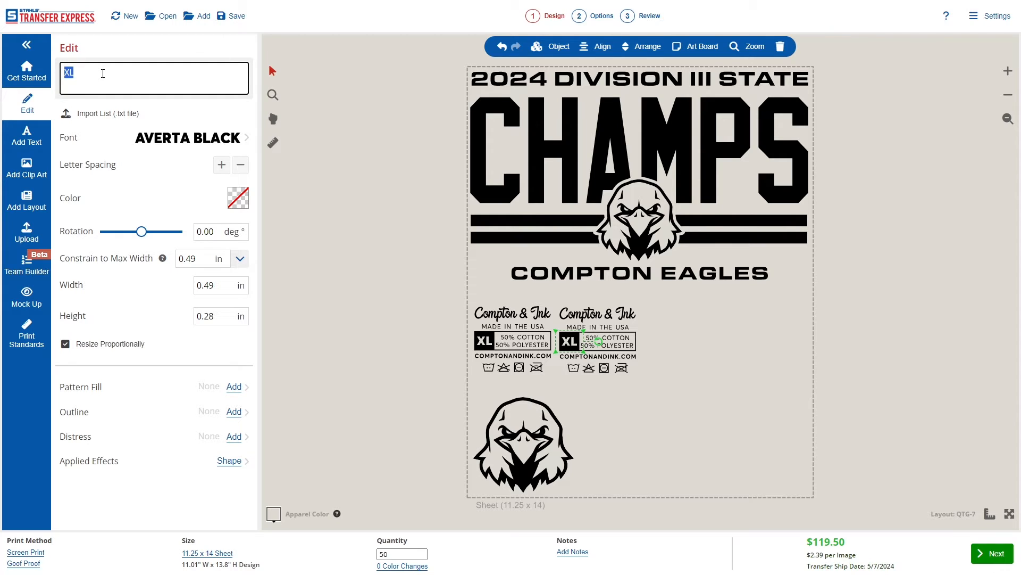
text(LG)
click(683, 342)
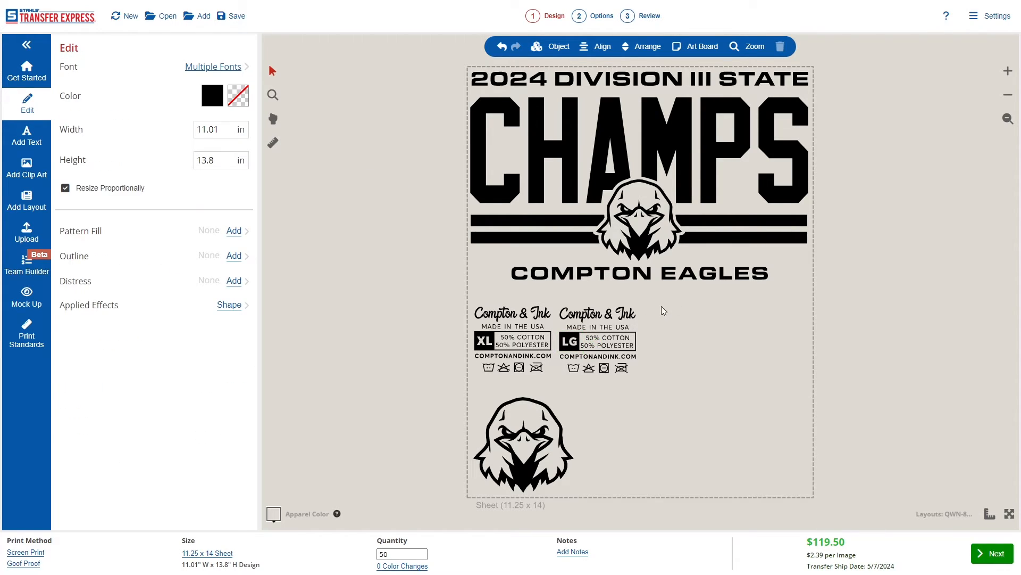
Add two more copies of the LG tag to the row, changing the fourth tag's size to SM and the third's to MD
click(641, 235)
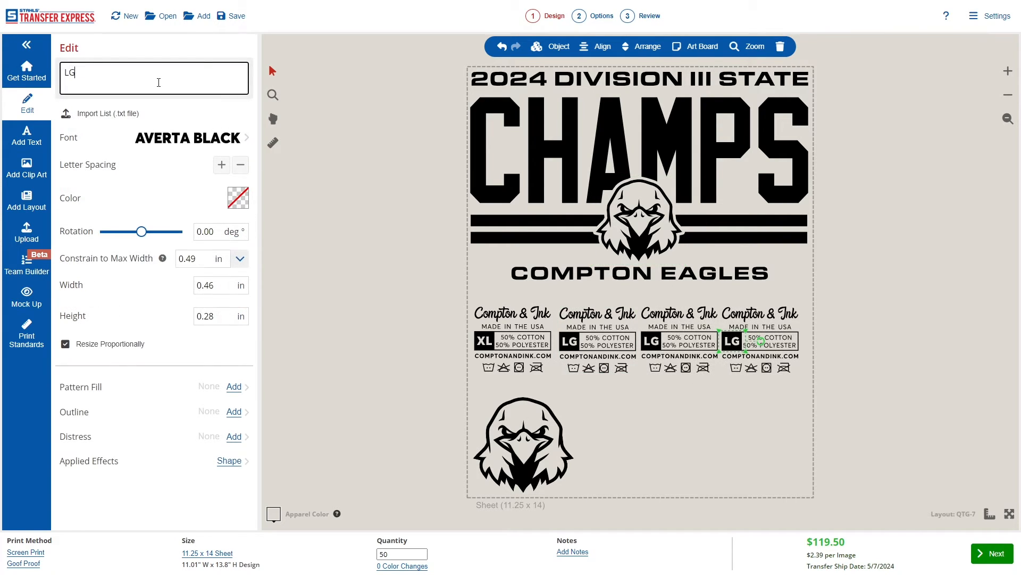
triple_click(158, 81)
text(SM)
click(658, 345)
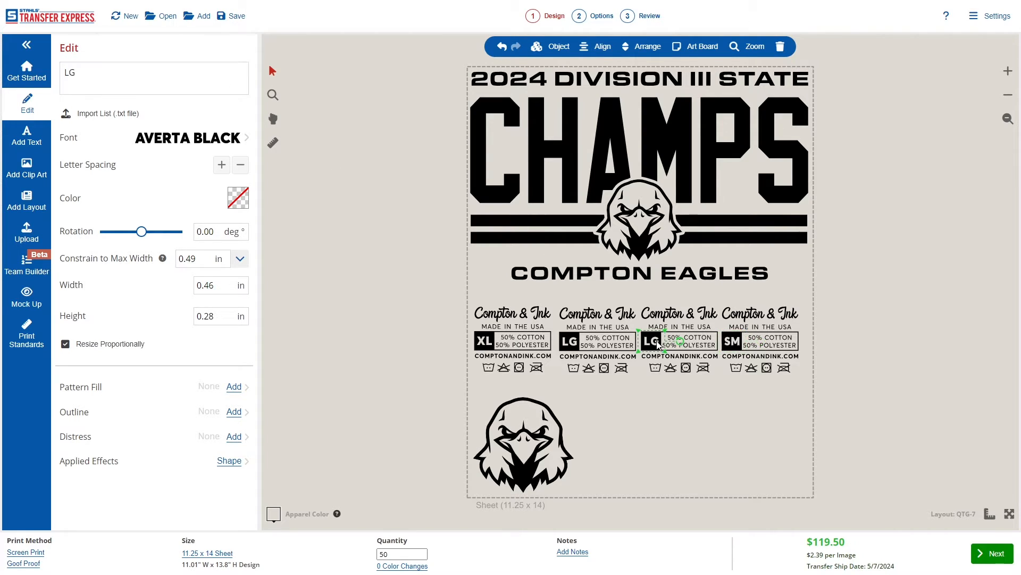
text(MD)
click(791, 463)
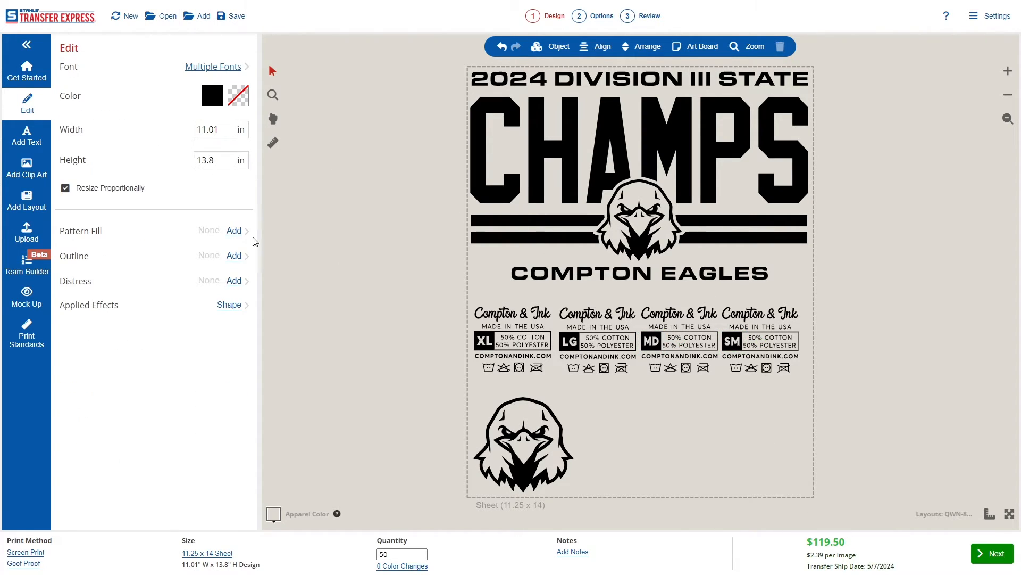
Add the guitar clip art X3B-209 from the promo clip arts and shrink it to about 5.16 in wide
click(32, 179)
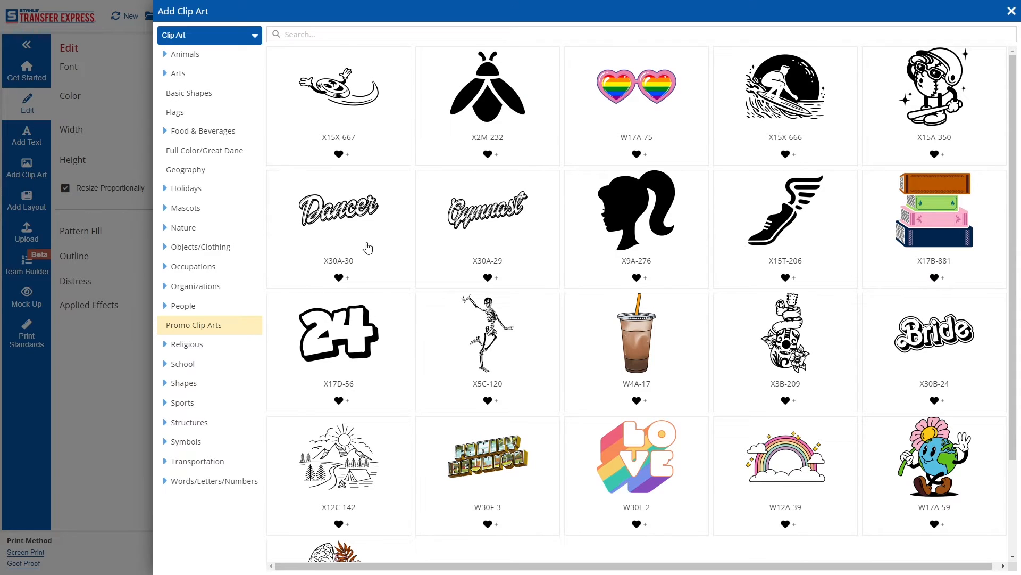
scroll(919, 365, down, 3)
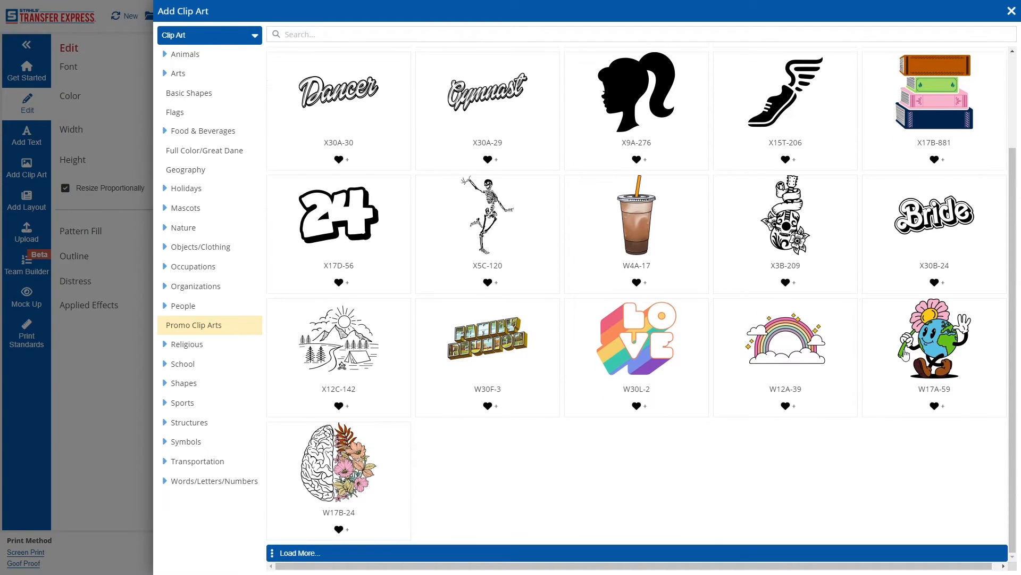
click(792, 216)
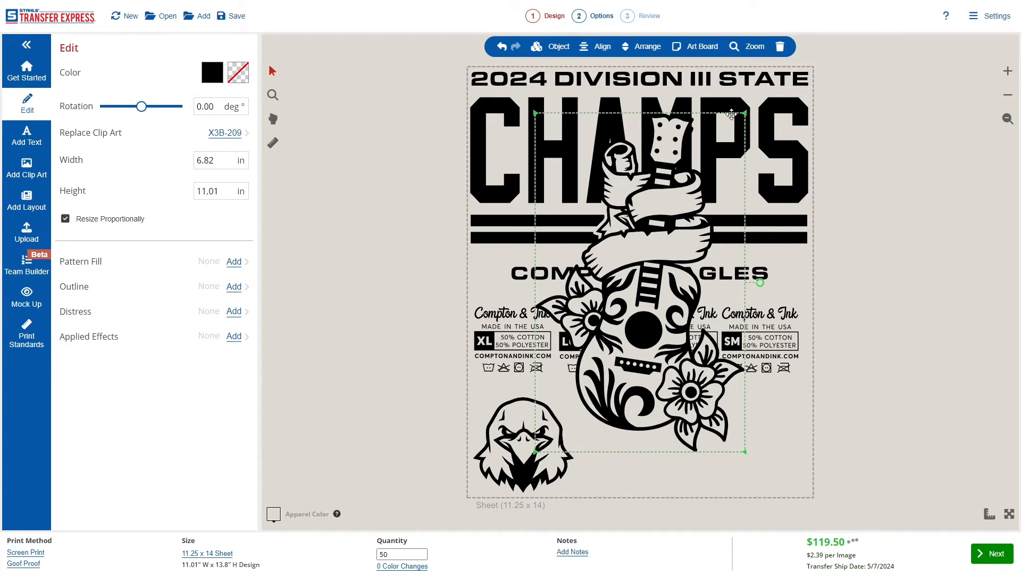
drag(744, 118, 694, 197)
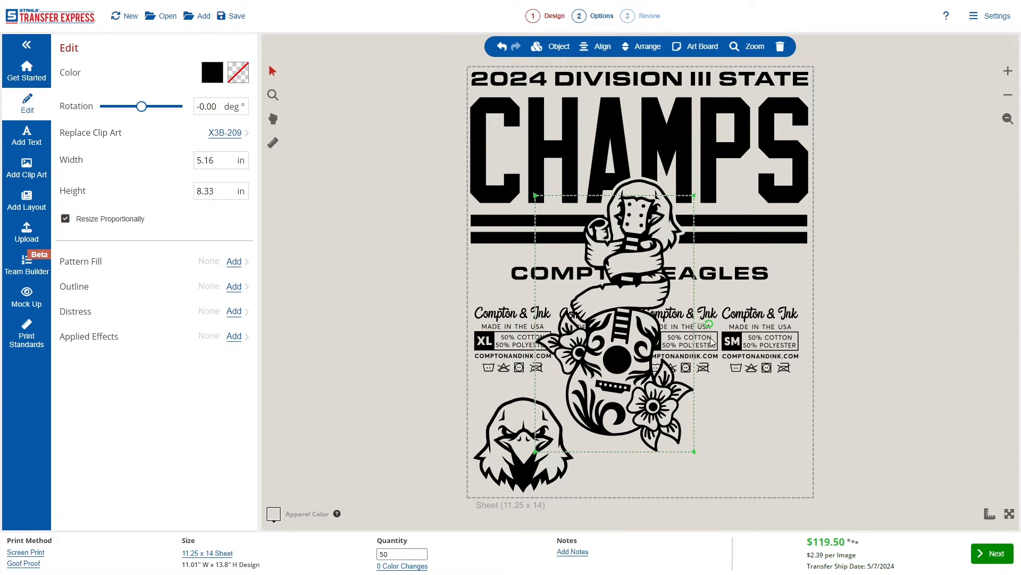
Rotate the guitar 90 degrees, shrink it to about 6.02 × 3.73 in and fit it beside the lower eagle head
drag(710, 326, 712, 330)
drag(612, 291, 701, 397)
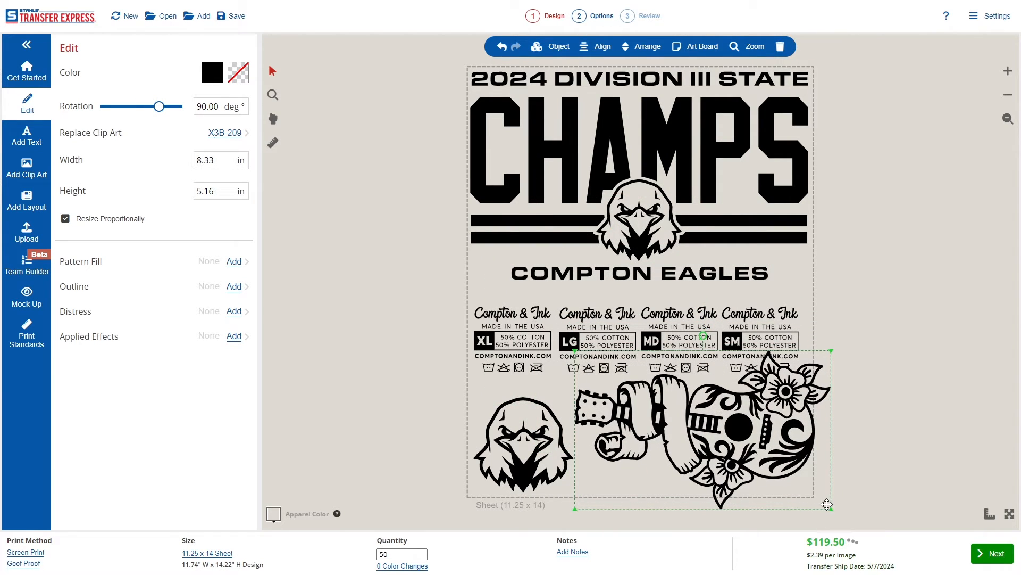
drag(827, 505, 776, 475)
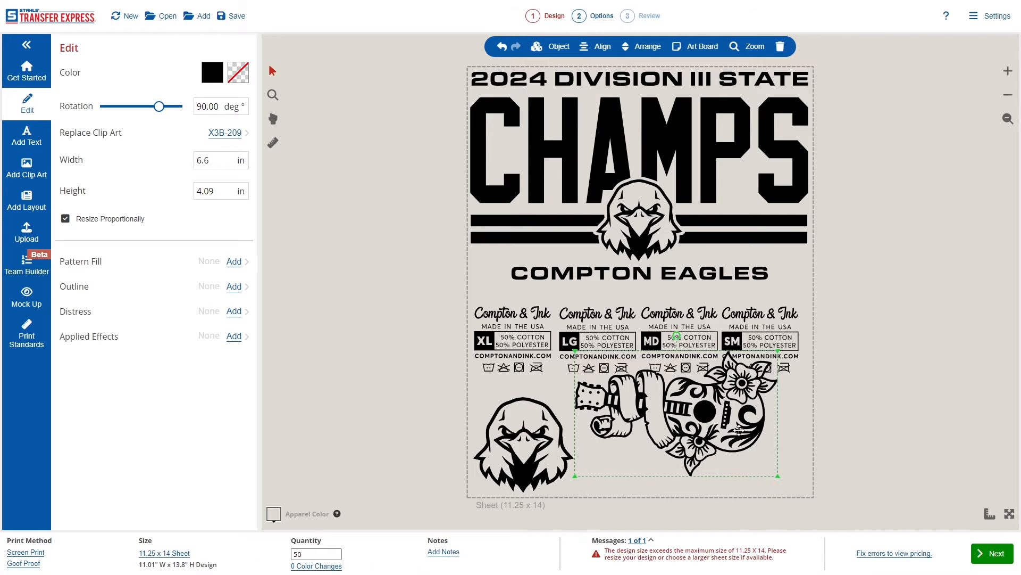
drag(739, 430, 771, 441)
drag(804, 371, 771, 410)
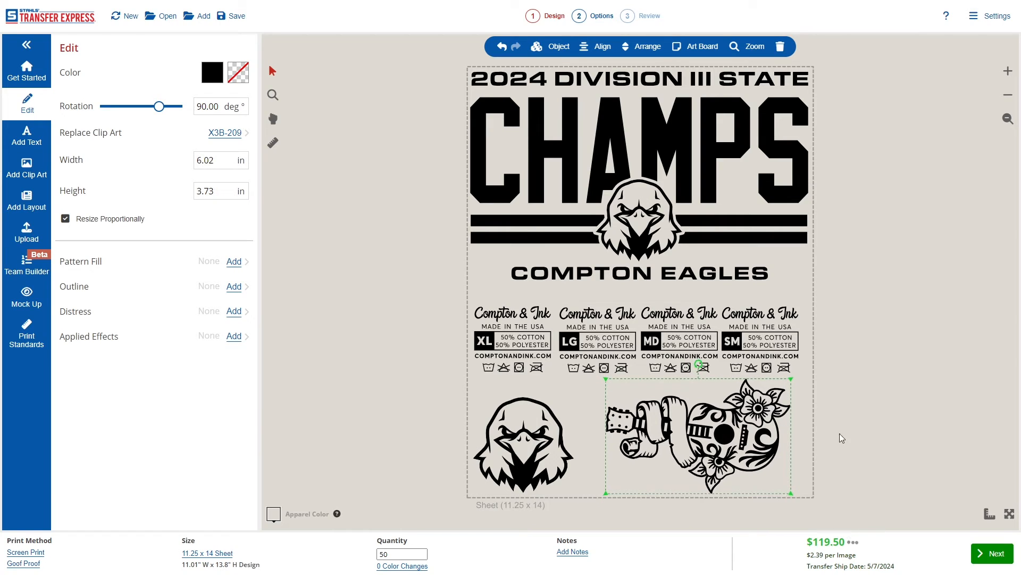
click(863, 397)
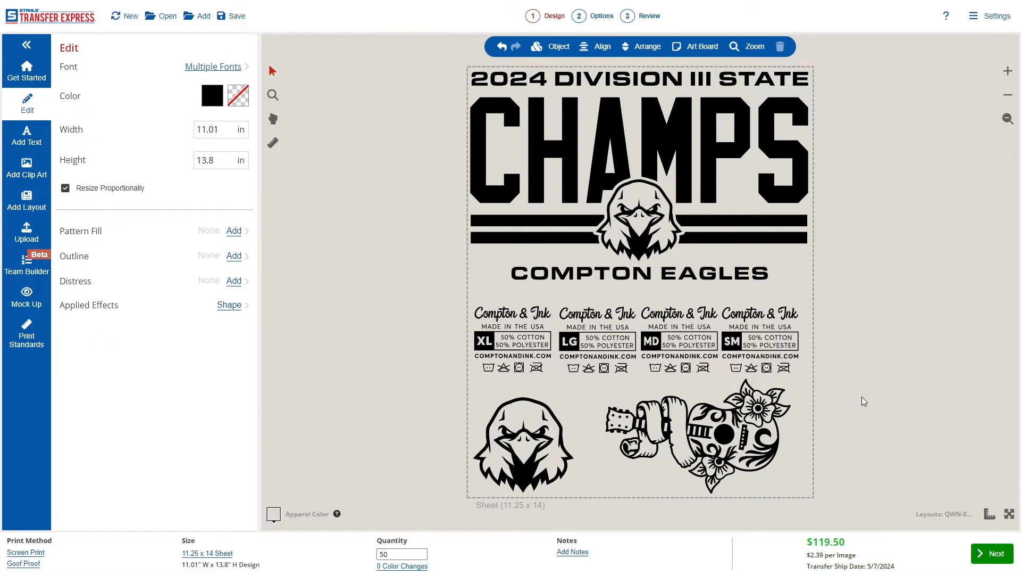
Try the Gold ink color on the guitar clip art and restore it to black
click(700, 439)
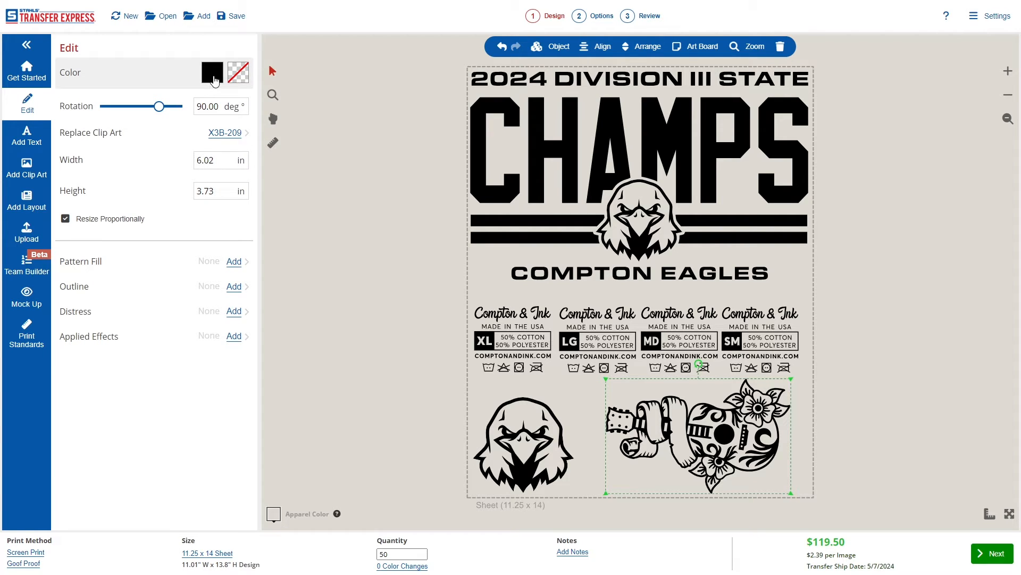
click(214, 79)
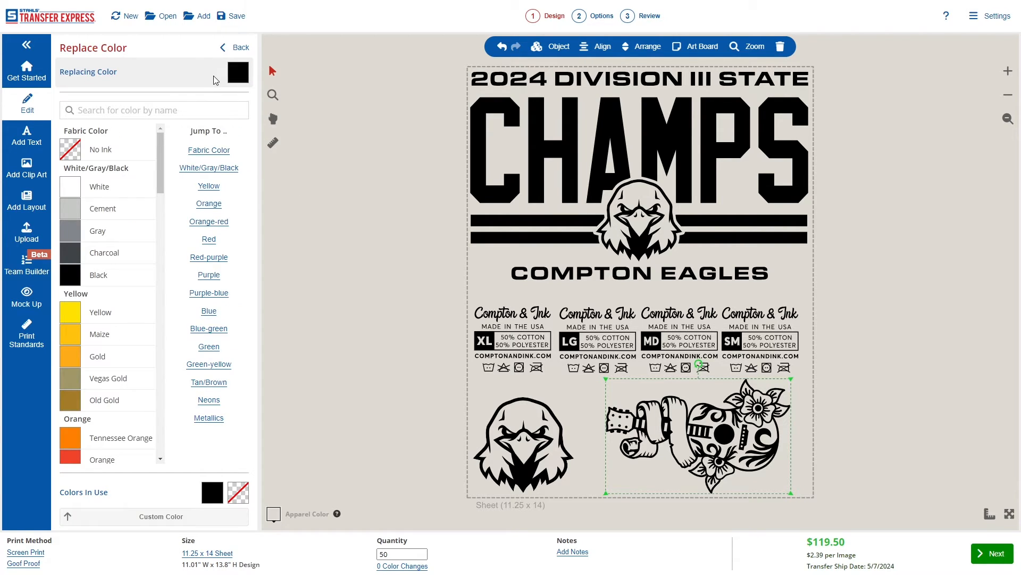
click(122, 359)
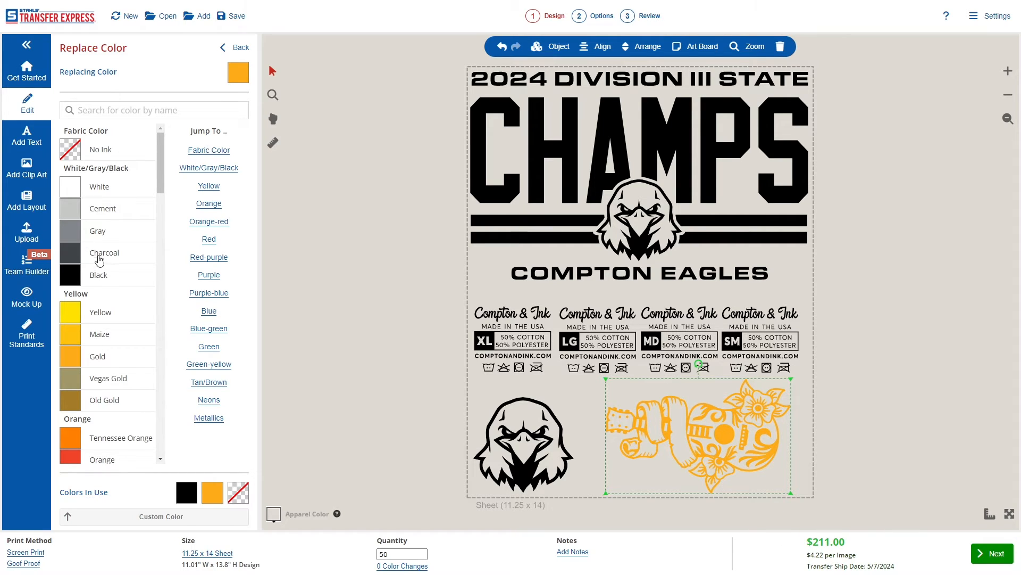
click(189, 495)
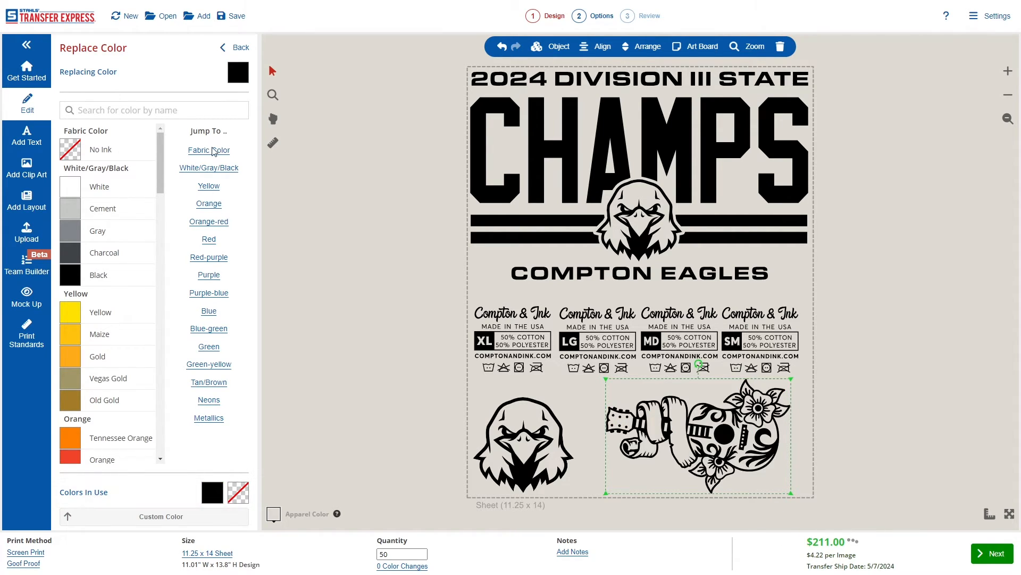
click(234, 47)
click(885, 353)
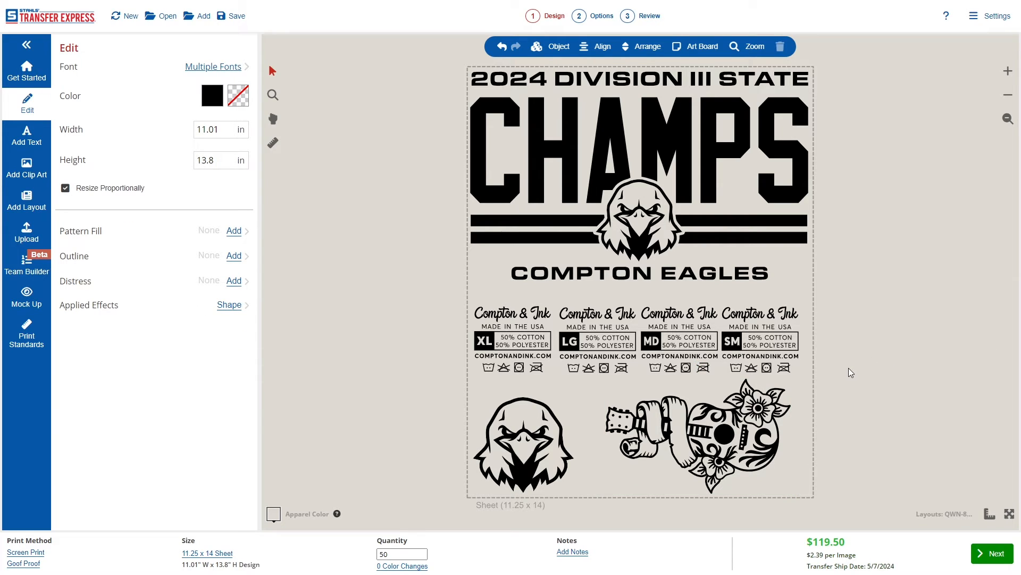
Switch the print method to Full Color with the UltraColor Pro product type and move all artwork to the top of the sheet
click(38, 552)
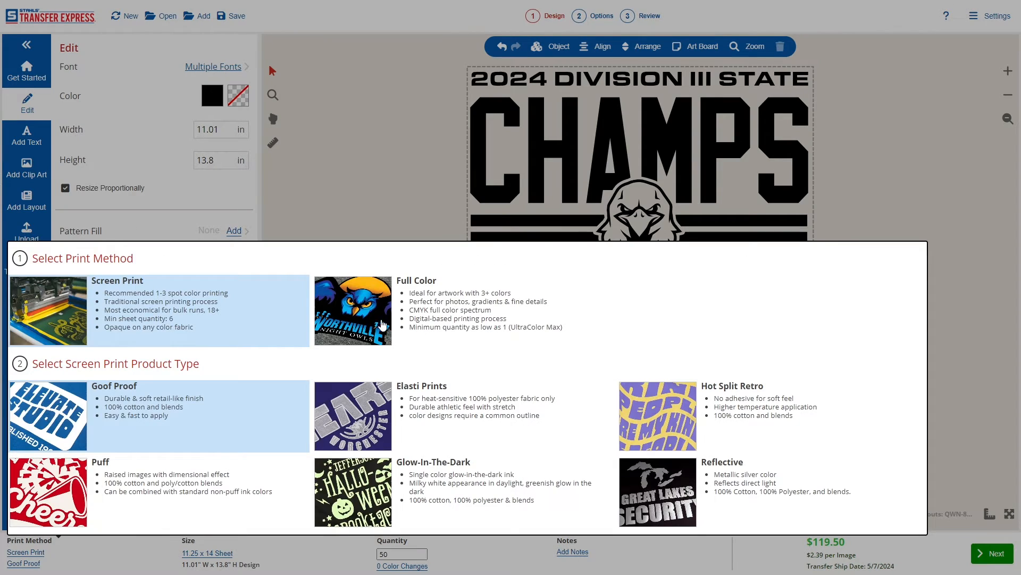
click(394, 320)
click(177, 407)
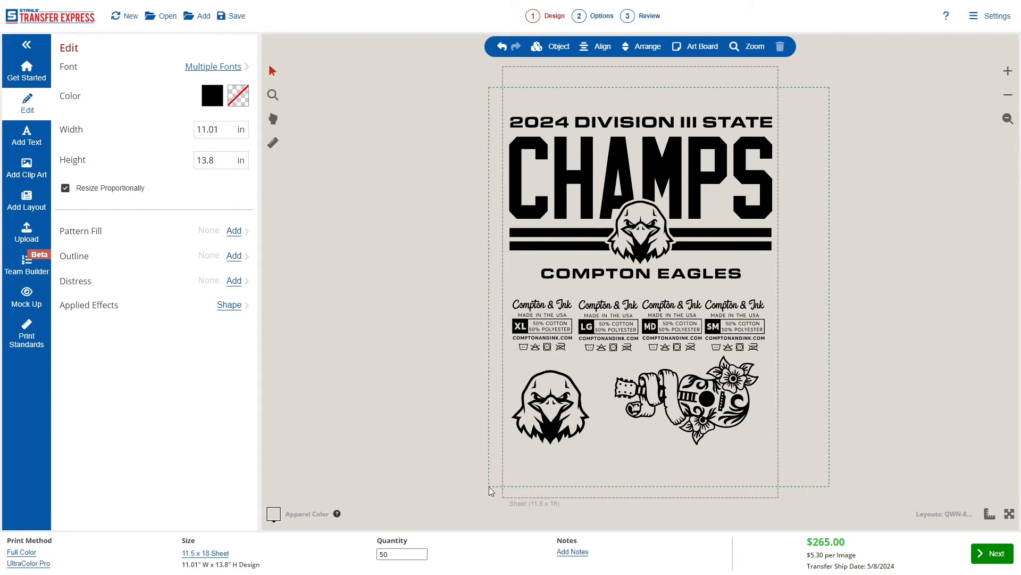
drag(637, 391, 636, 348)
click(828, 389)
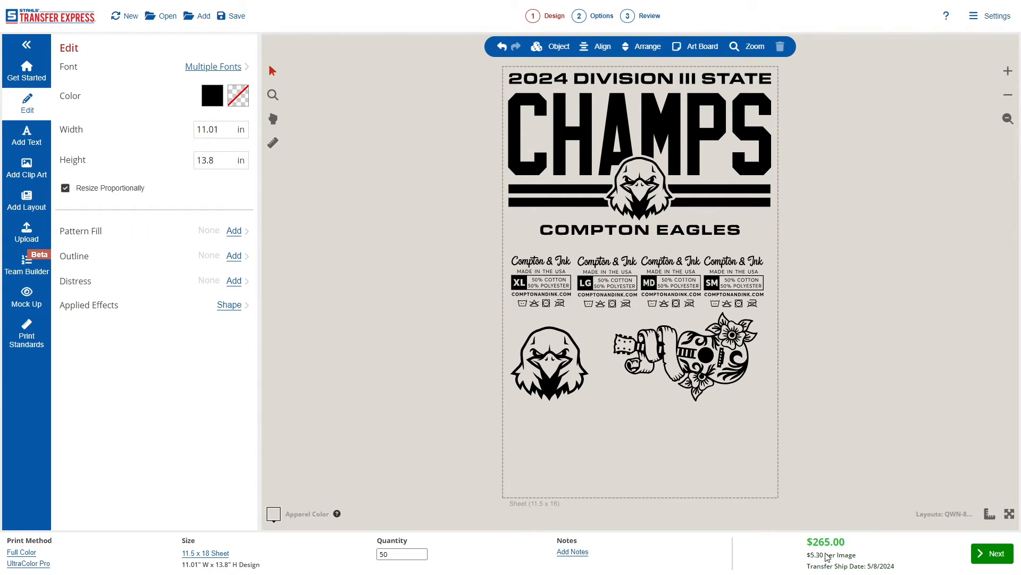
Recolor the guitar clip art in a muted tan gold
click(636, 397)
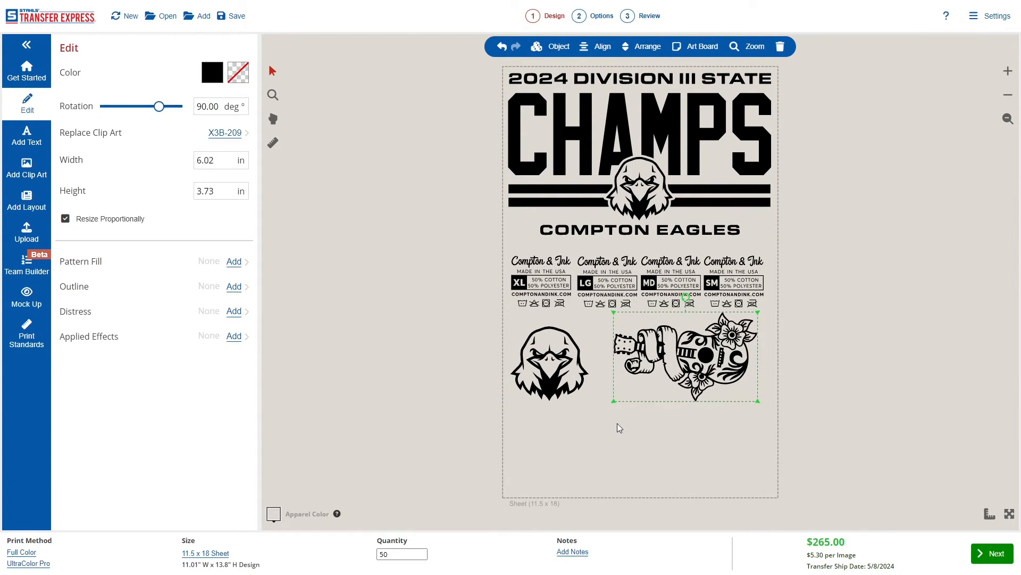
click(213, 70)
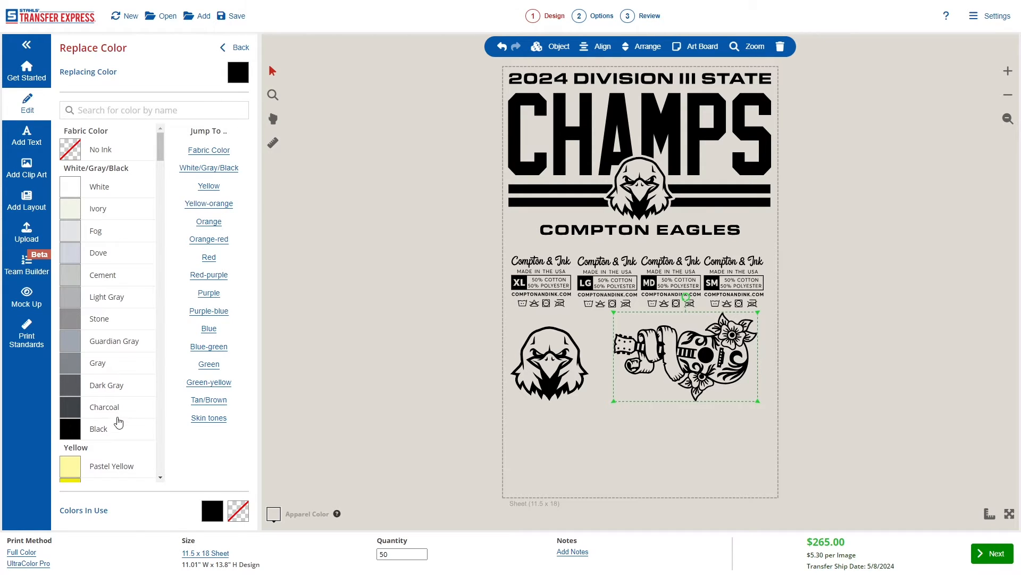
scroll(118, 420, down, 5)
click(124, 329)
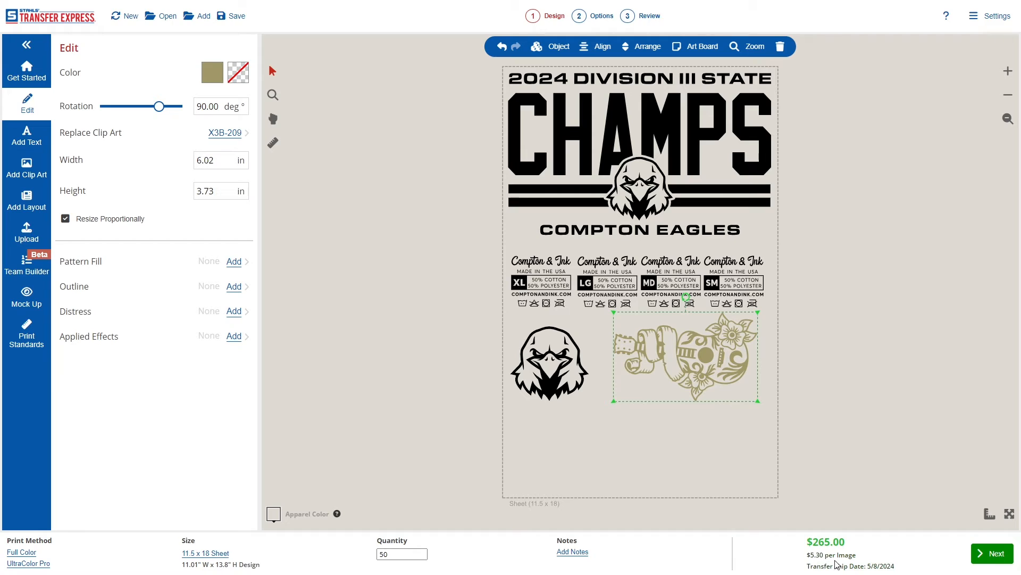
Recolor the lower eagle head in Longhorn, and undo the color changes on both the eagle and the guitar
click(551, 406)
click(548, 391)
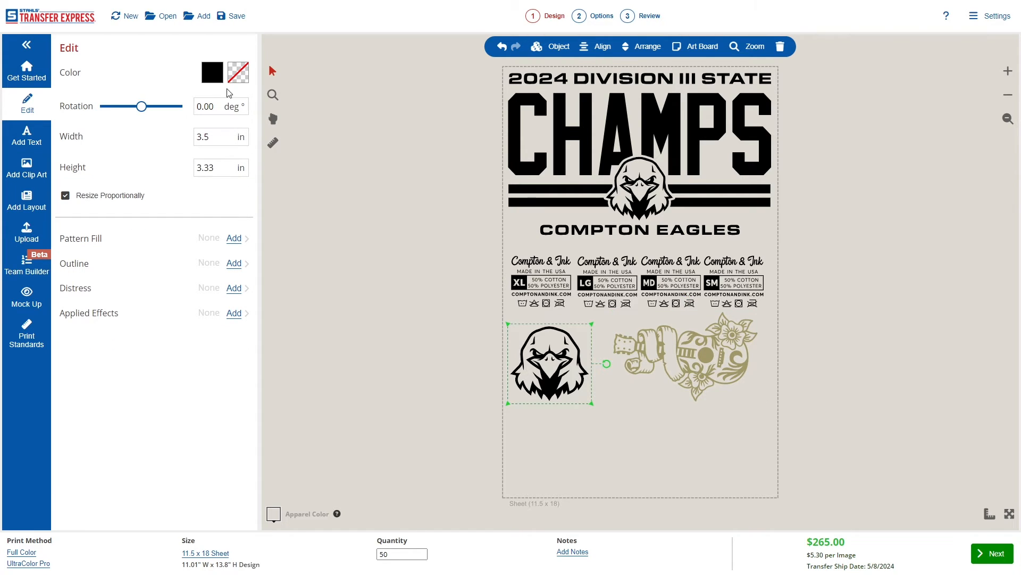
click(212, 72)
scroll(109, 372, down, 8)
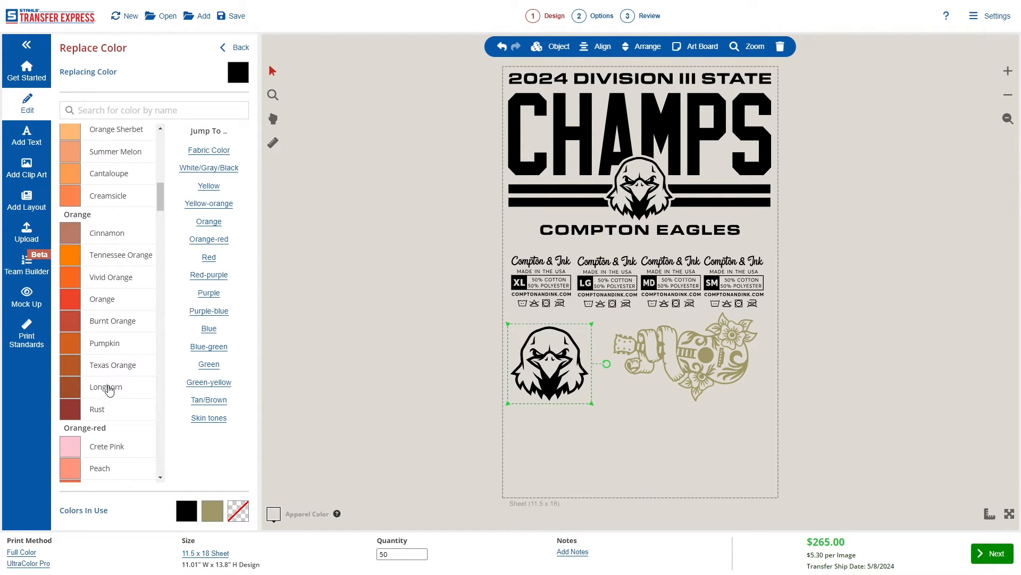
click(114, 387)
click(461, 375)
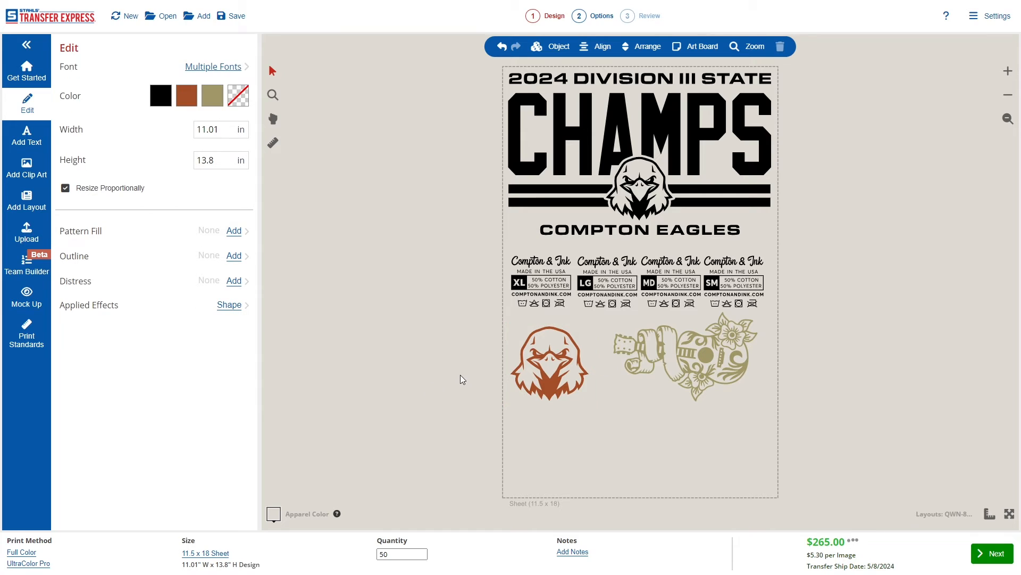
click(501, 48)
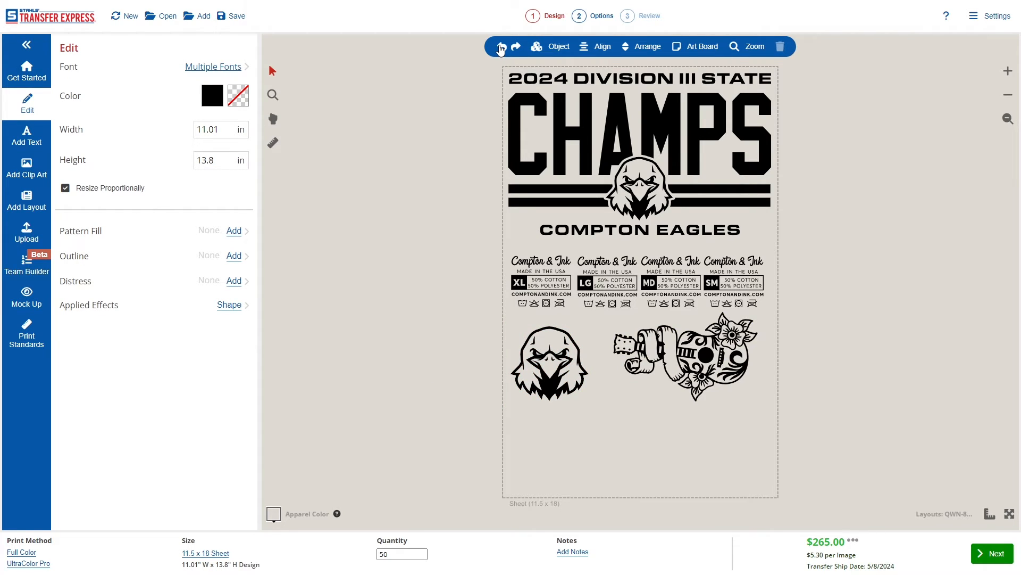
Change the full color product type to UltraColor MAX and review its sheet size options, keeping the 12 x 22 small sheet
click(43, 565)
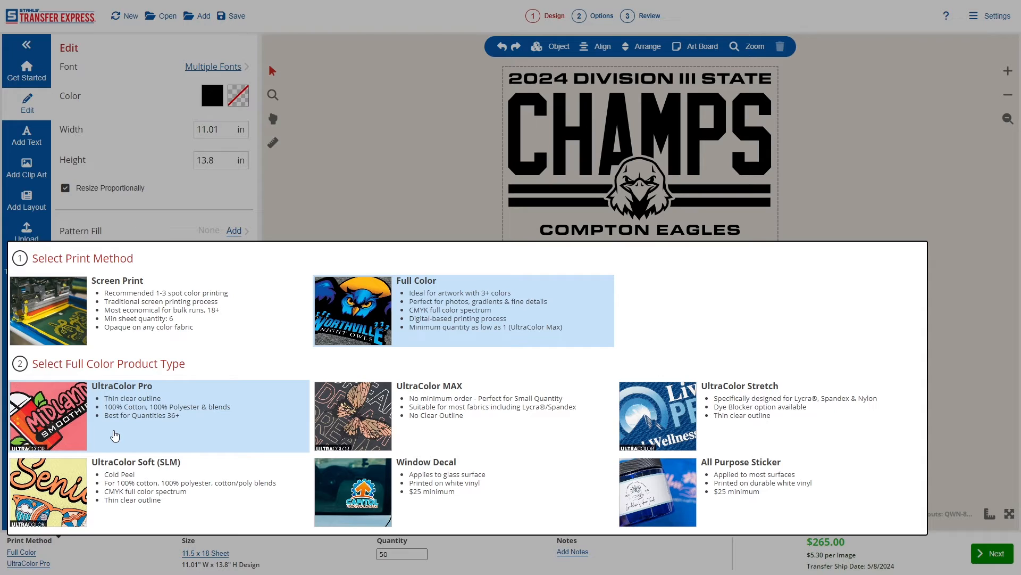
click(456, 414)
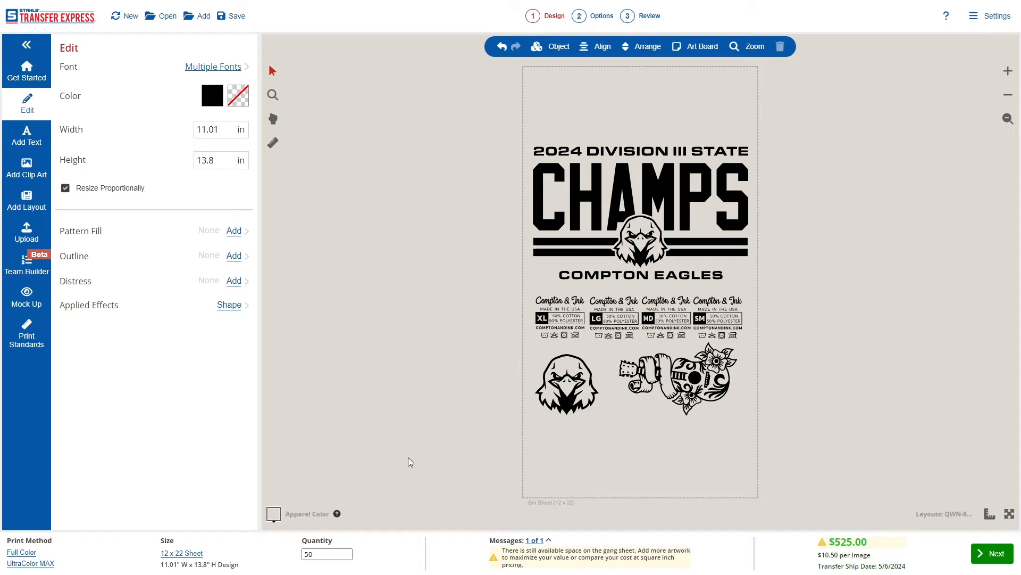
click(189, 553)
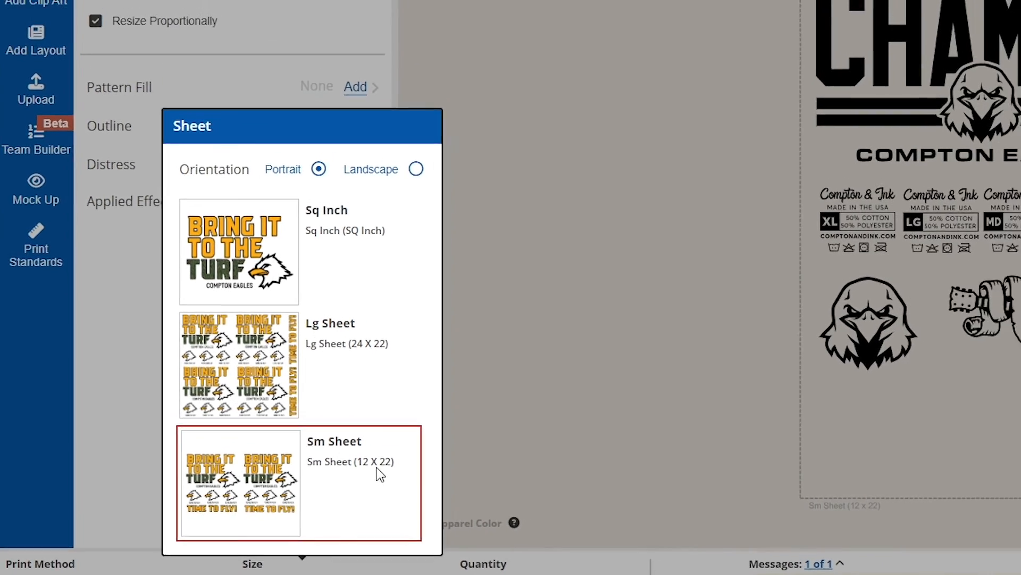
click(604, 309)
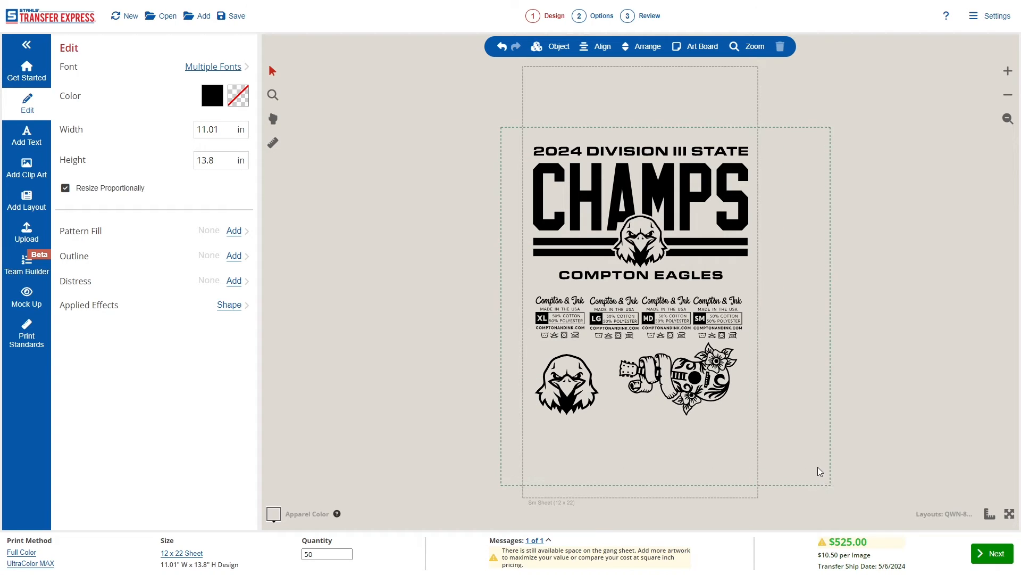
Move the whole artwork to the top of the sheet and shift the lower eagle head closer to the shirt tags and guitar
drag(727, 331, 725, 256)
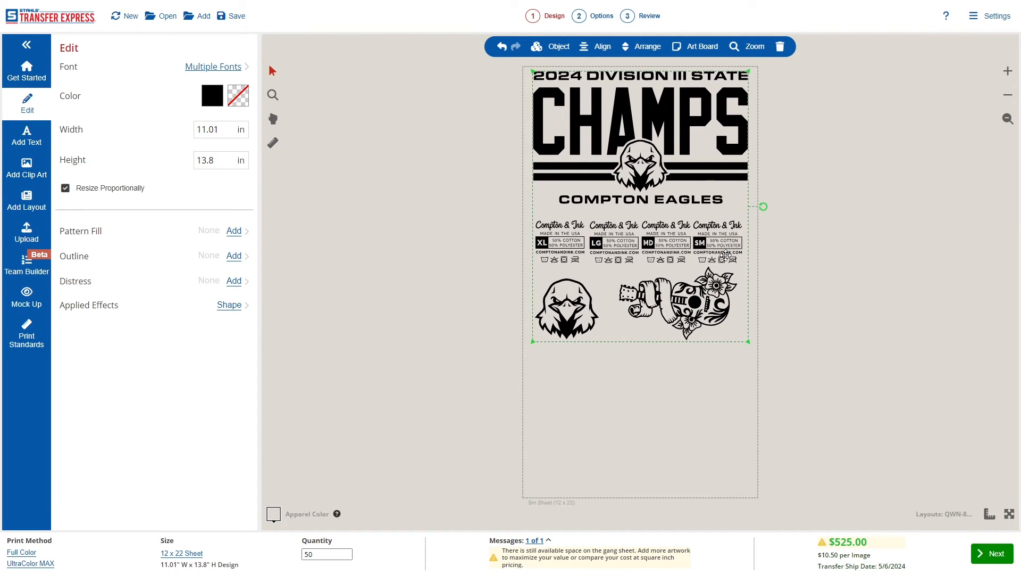
click(783, 272)
drag(507, 267, 582, 319)
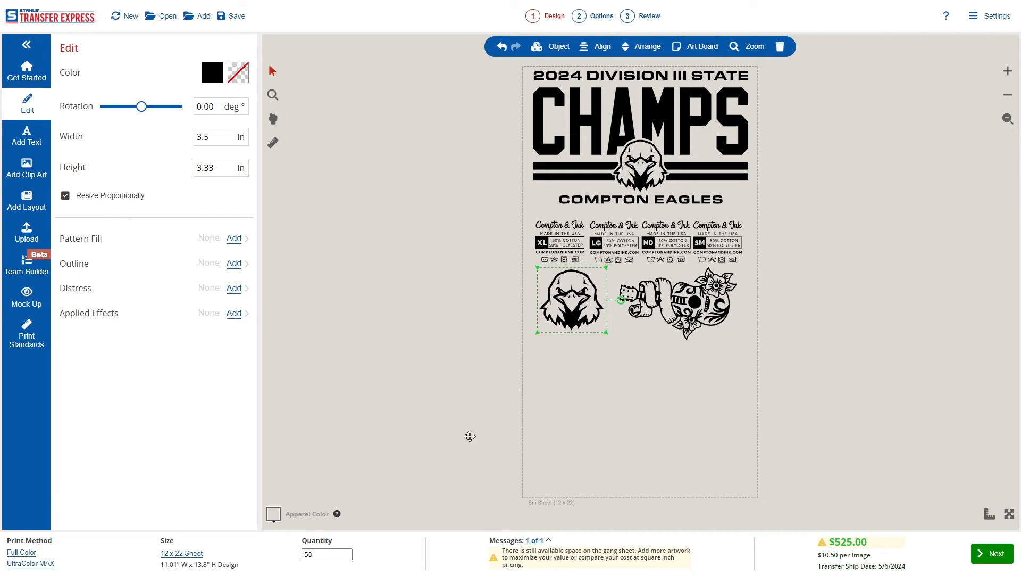
drag(332, 552, 306, 553)
click(792, 251)
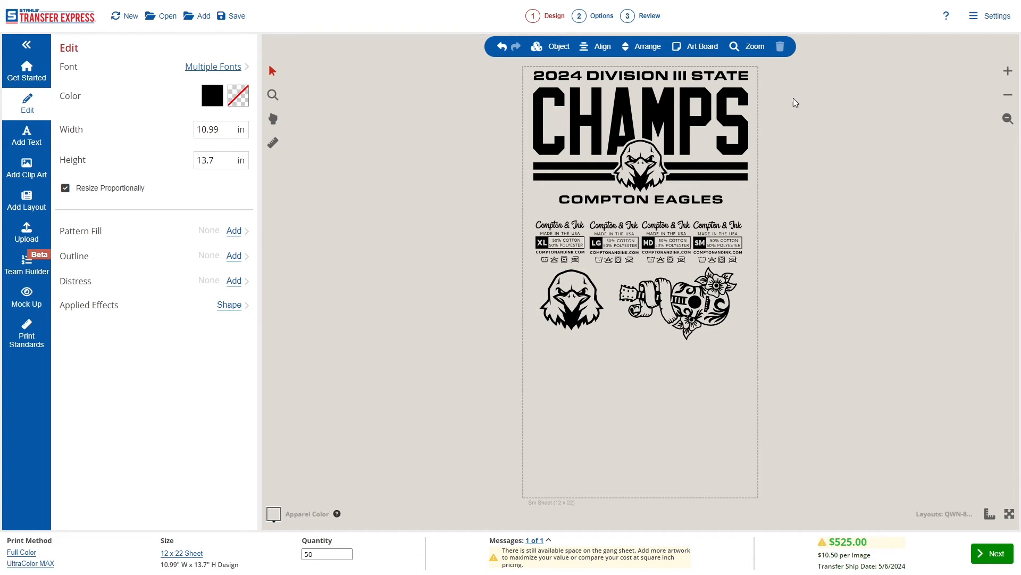
Read the gang sheet message and place a copy of the champs design in the empty space below the eagle head and guitar
drag(507, 187, 461, 222)
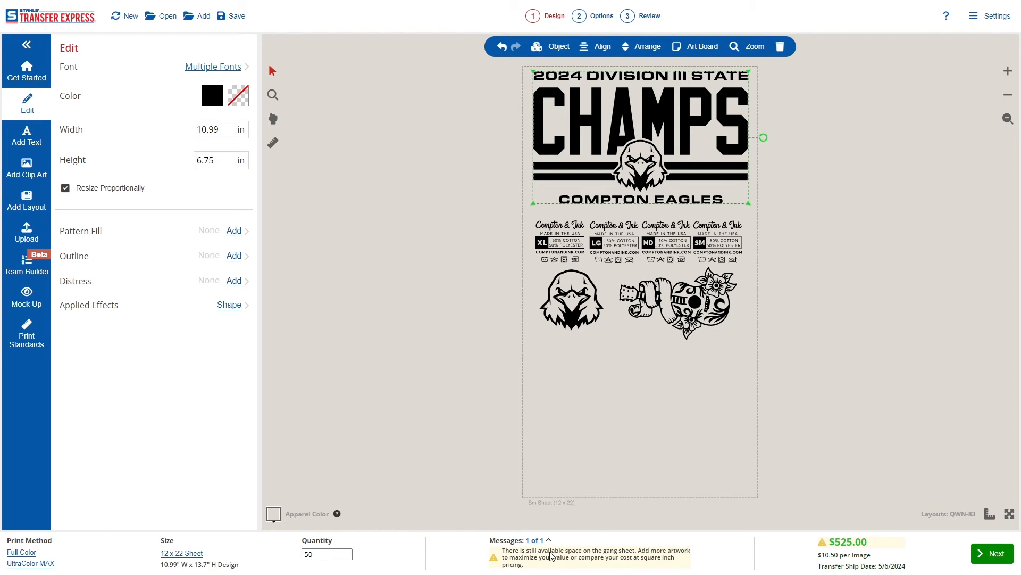
click(535, 540)
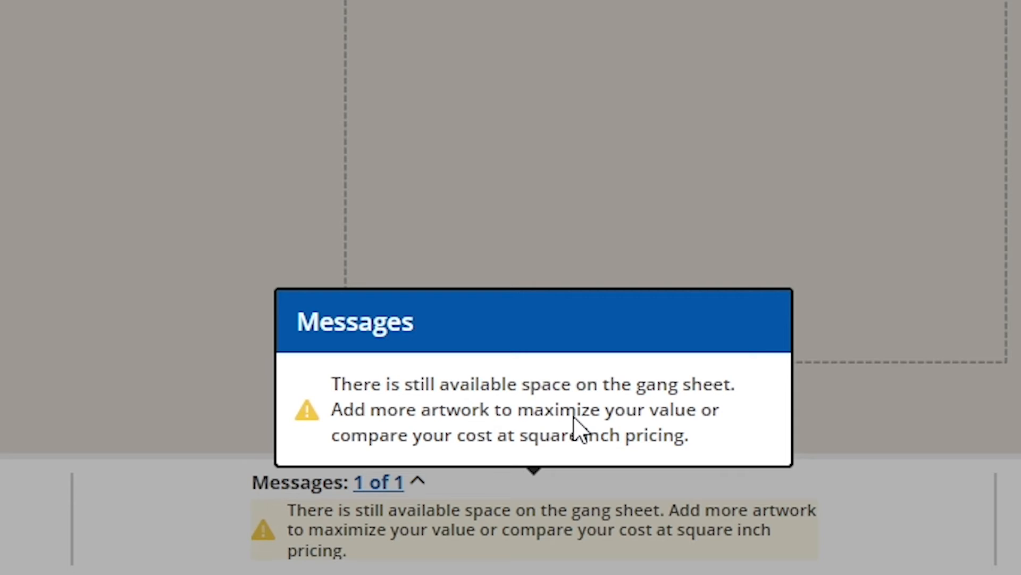
click(856, 87)
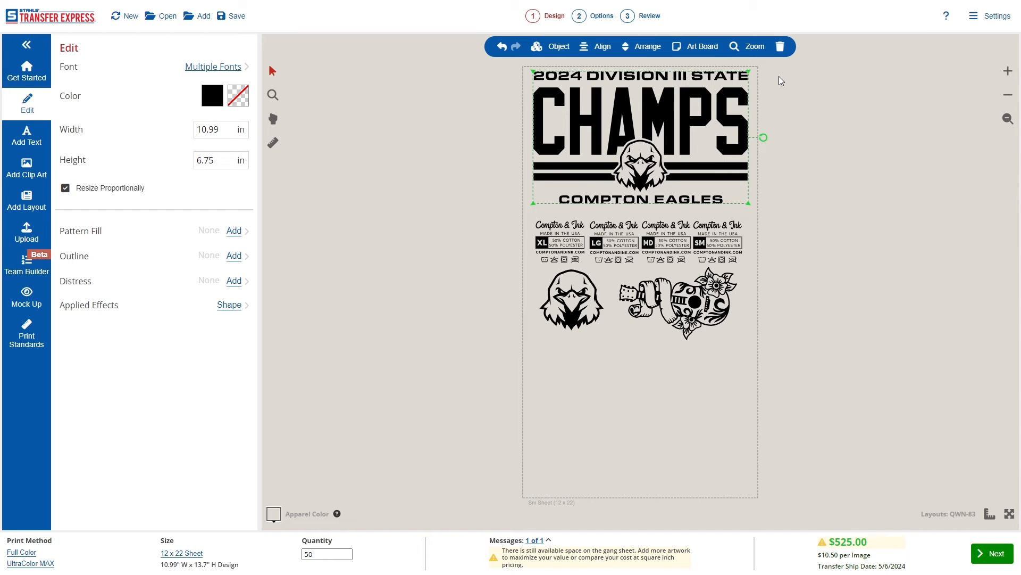
key(ctrl+c)
key(ctrl+v)
drag(680, 205, 675, 430)
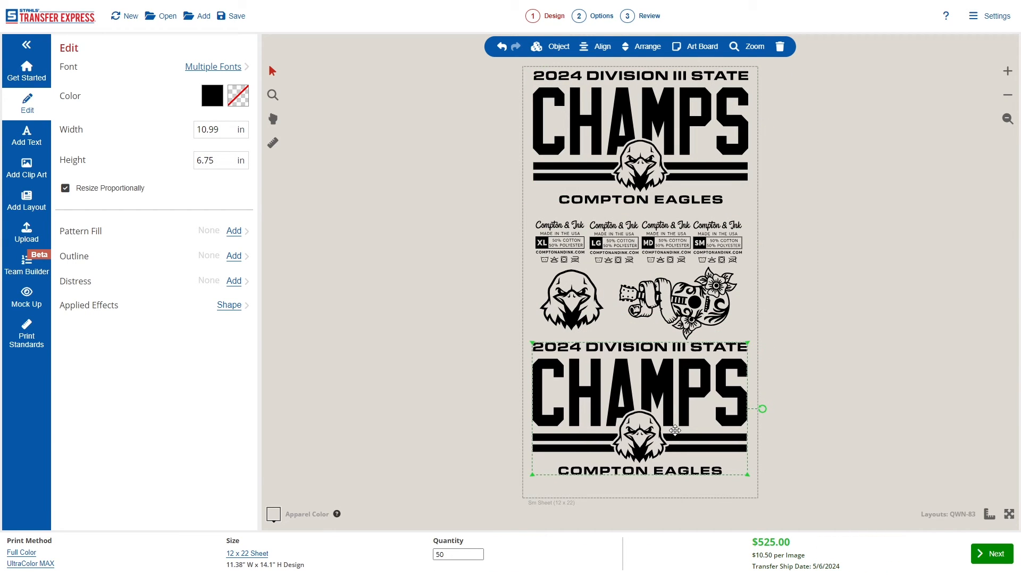
click(825, 349)
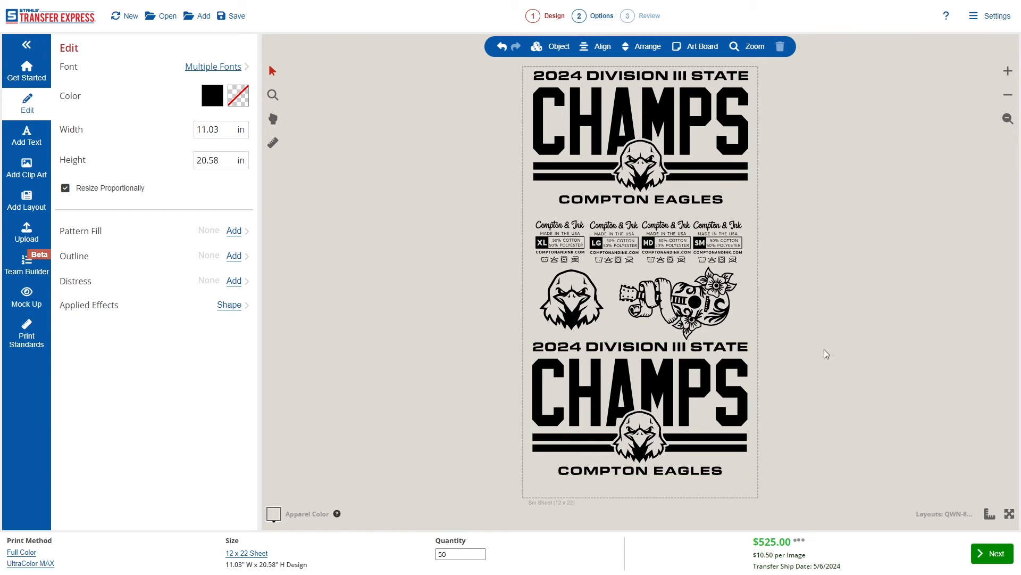
Switch to the 24 x 22 sheet and rotate the whole artwork 90 degrees counterclockwise so it spans the sheet's upper half
click(264, 553)
click(299, 402)
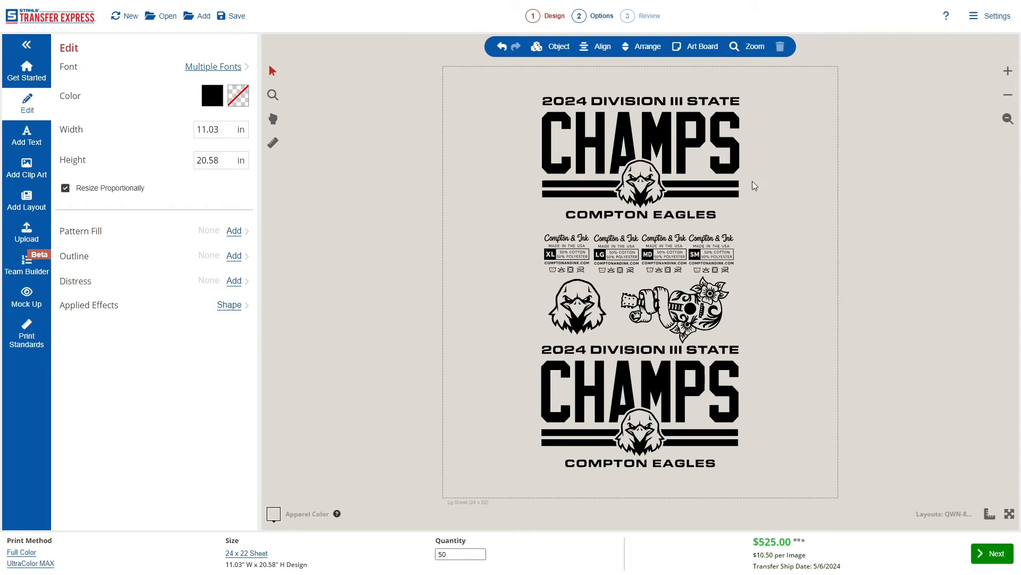
click(626, 383)
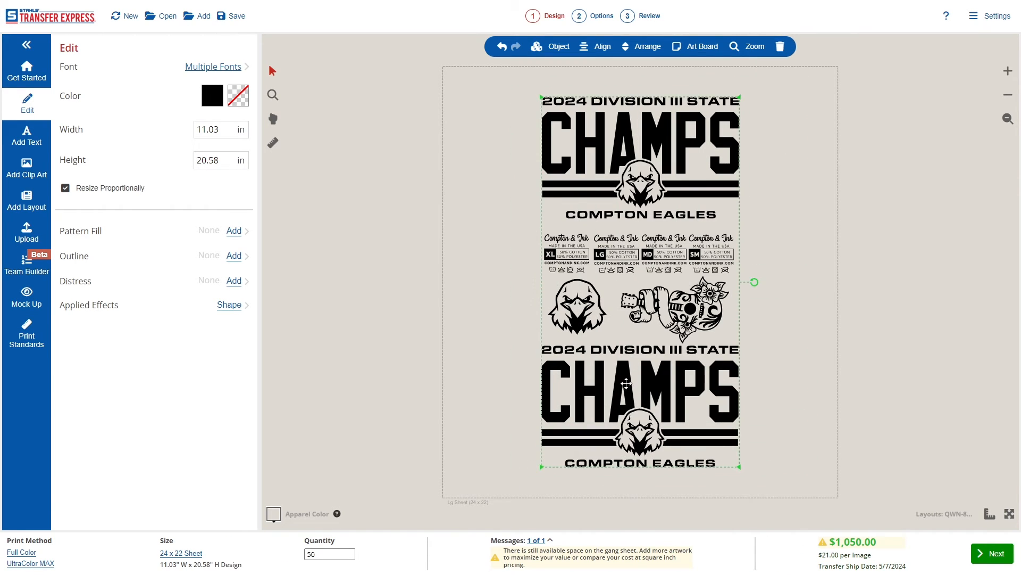
drag(626, 383, 559, 369)
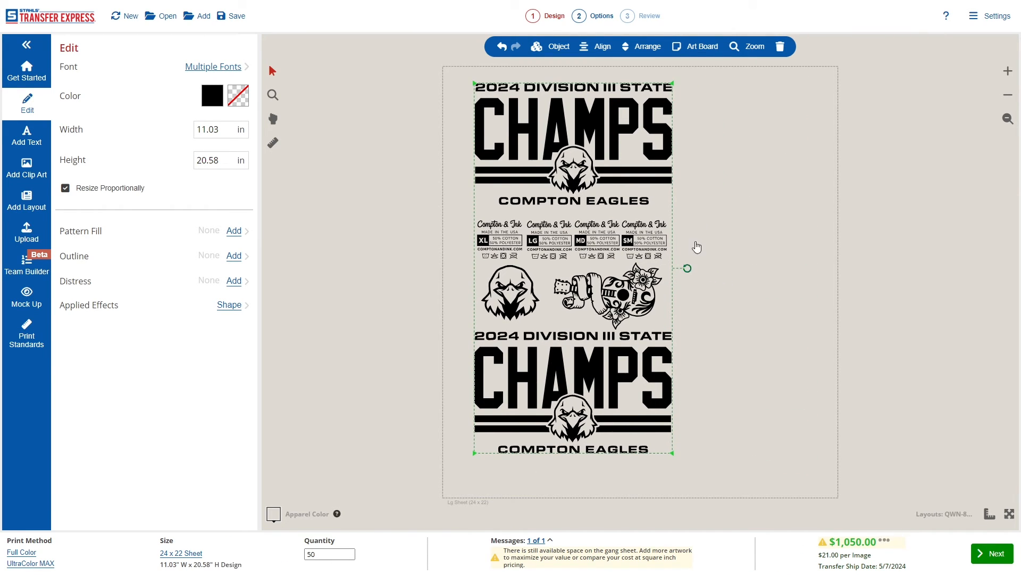
drag(687, 268, 569, 137)
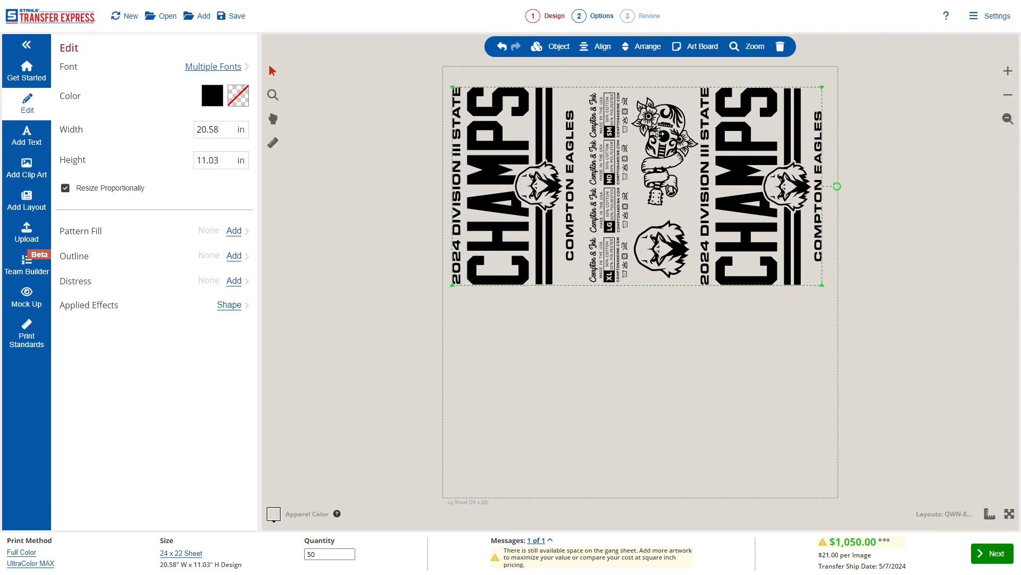
drag(659, 134, 657, 121)
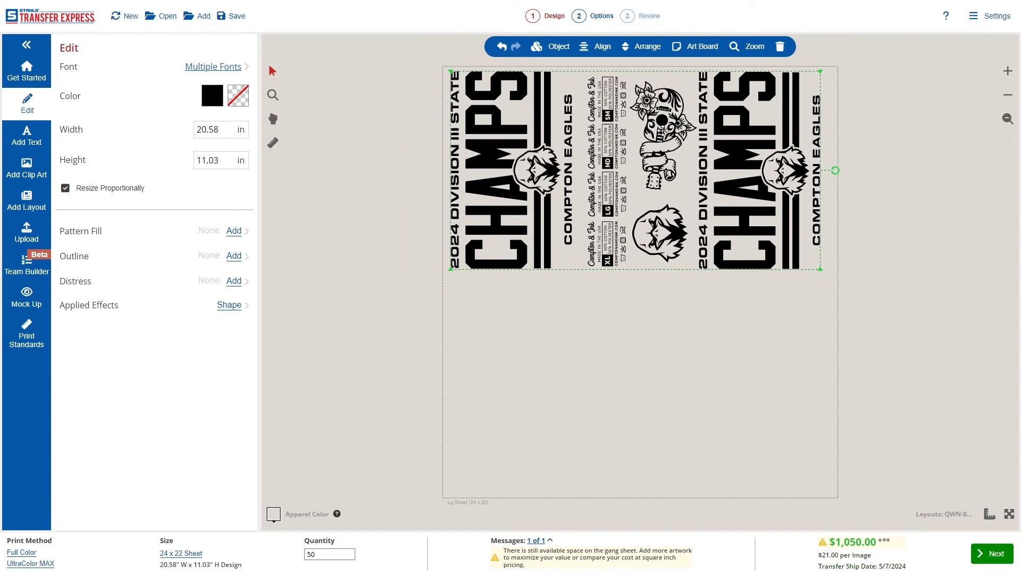
Duplicate the rotated artwork and place the copy in the empty lower half of the sheet
key(ctrl+d)
drag(734, 132, 730, 347)
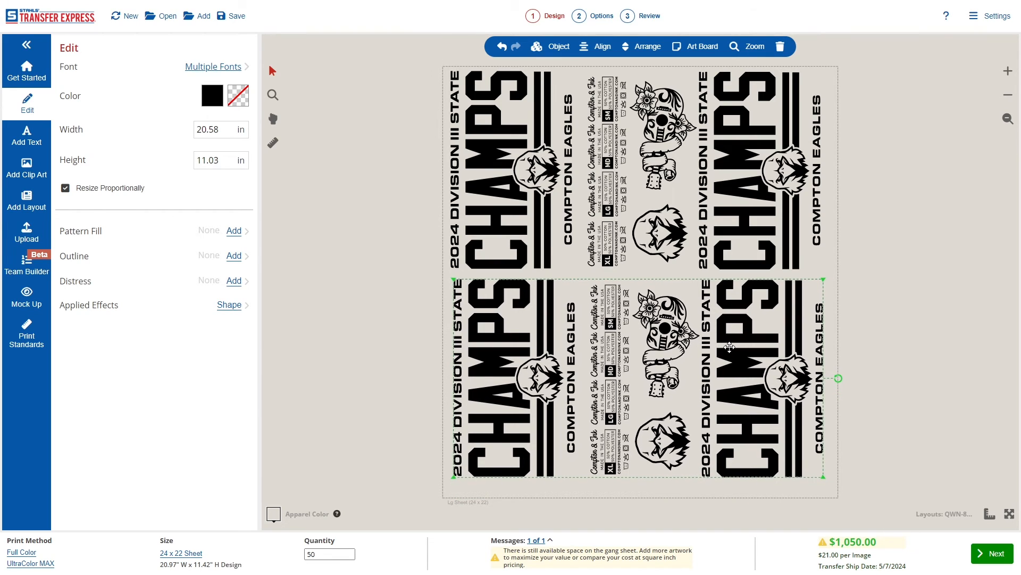
click(902, 284)
Recolor the CHAMPS lettering in all four champs designs in Maroon
click(742, 300)
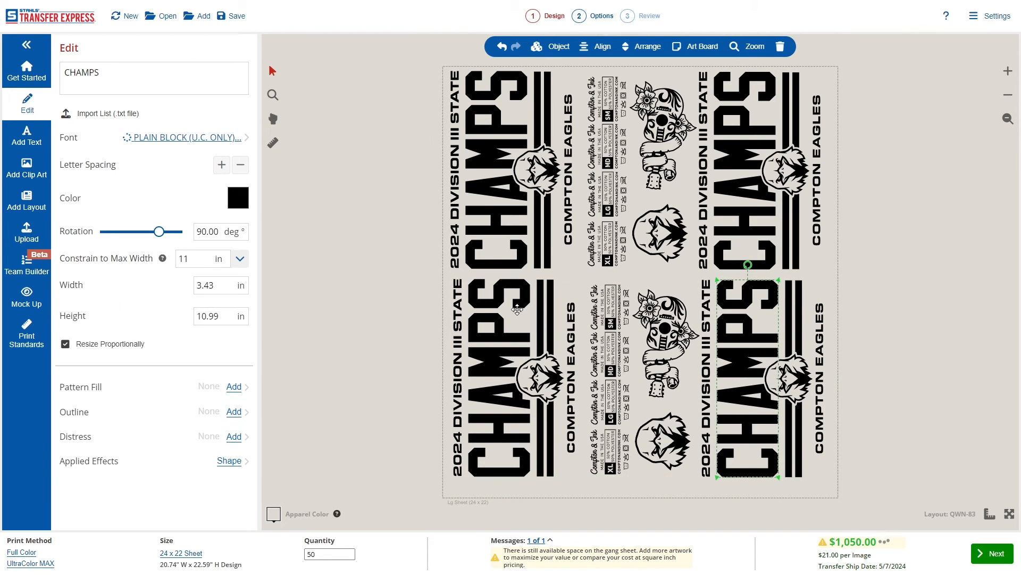
shift+click(504, 301)
shift+click(504, 230)
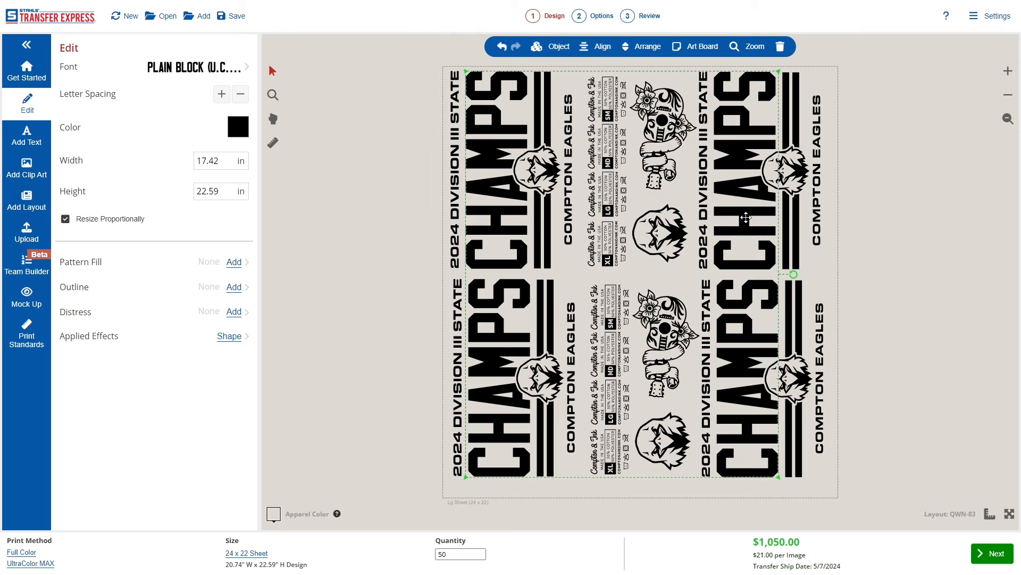
click(237, 126)
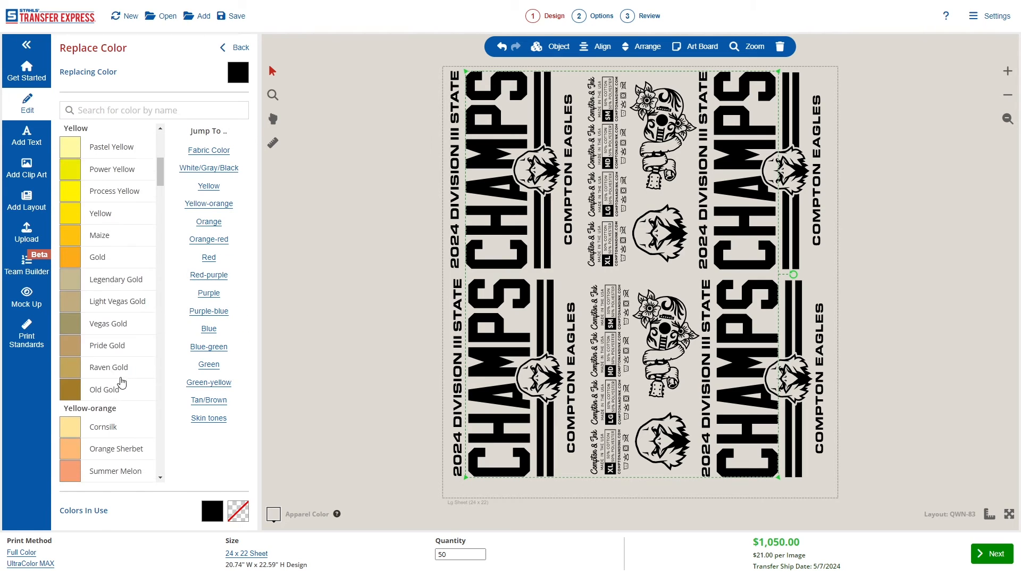
scroll(122, 381, down, 20)
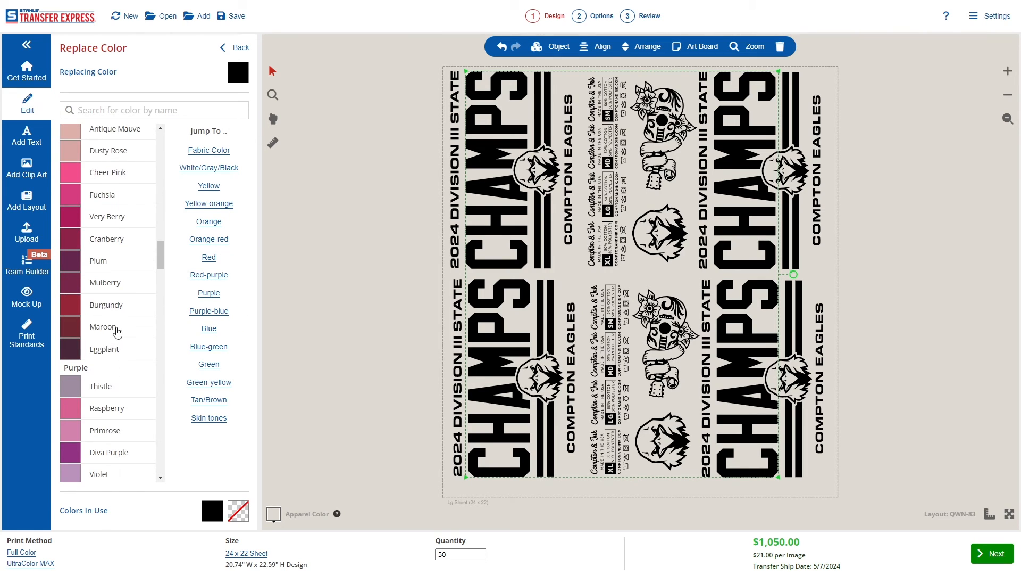
click(116, 328)
click(419, 220)
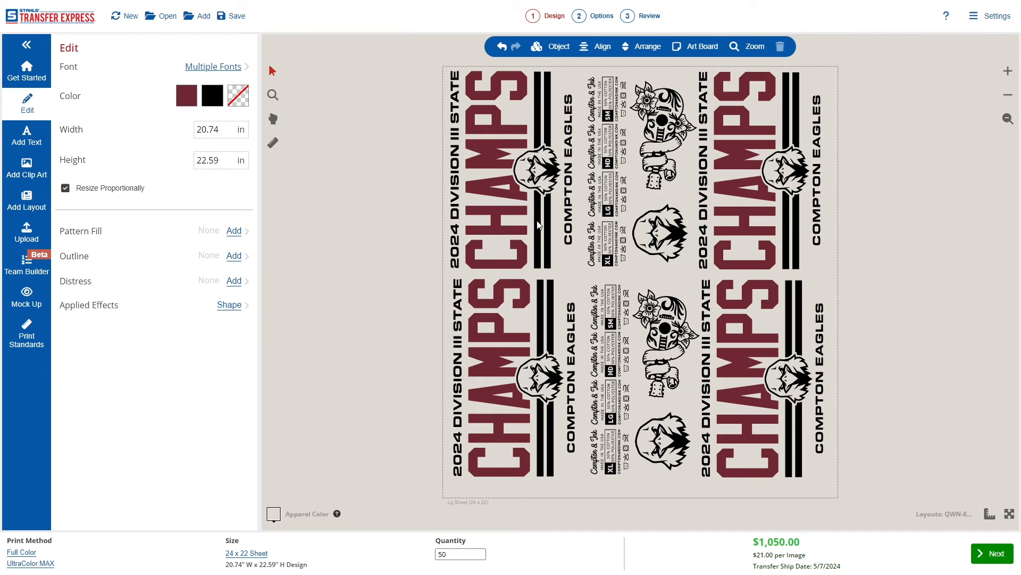
Recolor the black double stripes in all four champs designs in a golden yellow
click(539, 225)
click(549, 234)
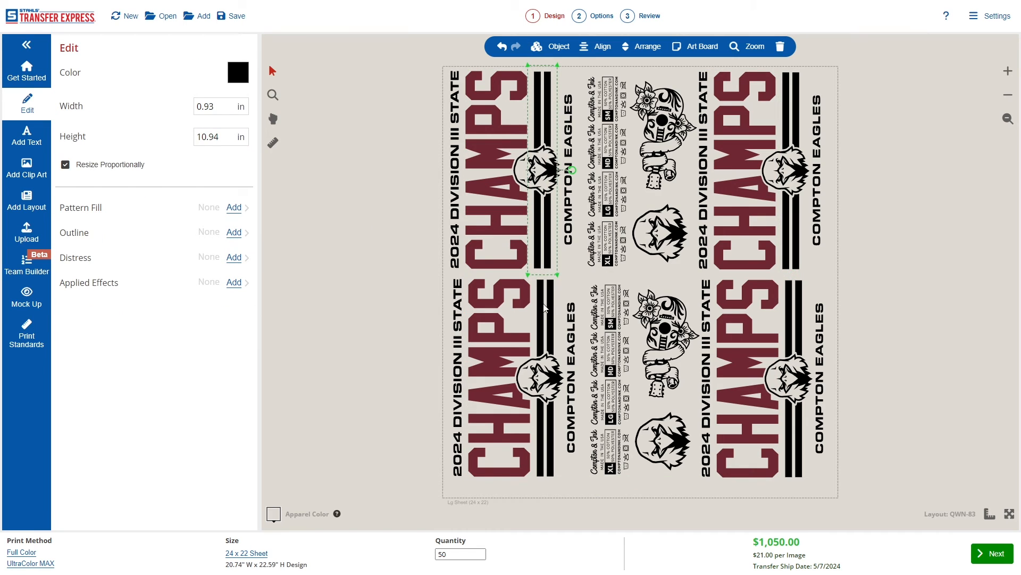
shift+click(545, 308)
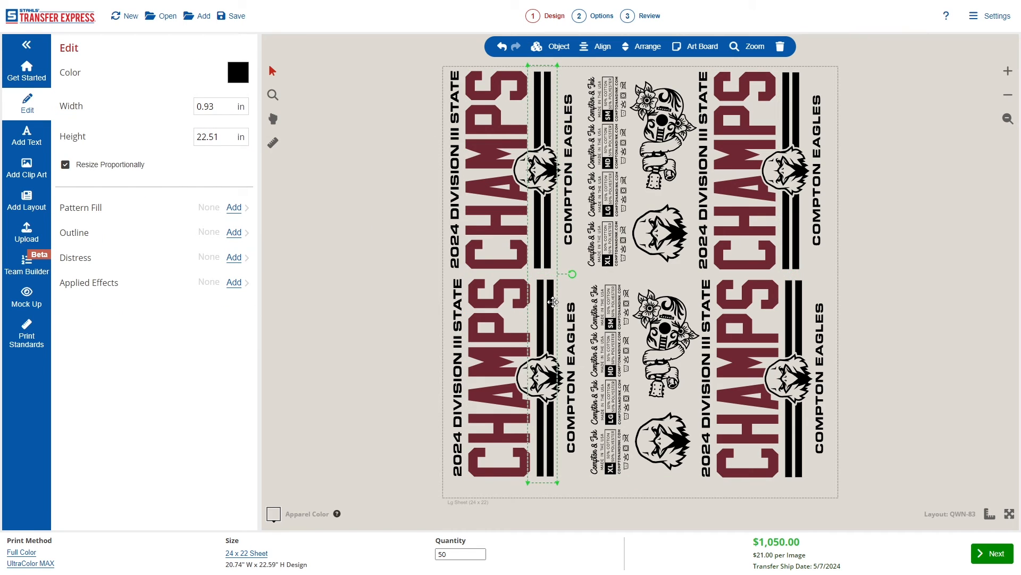
shift+click(791, 312)
shift+click(800, 309)
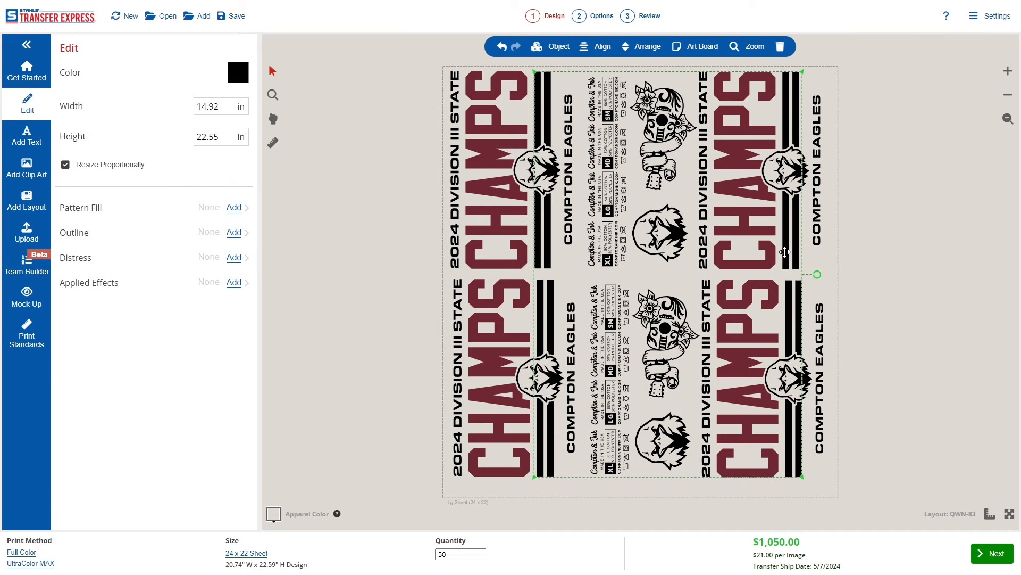
click(238, 73)
scroll(133, 276, down, 5)
scroll(123, 307, down, 4)
scroll(125, 298, up, 5)
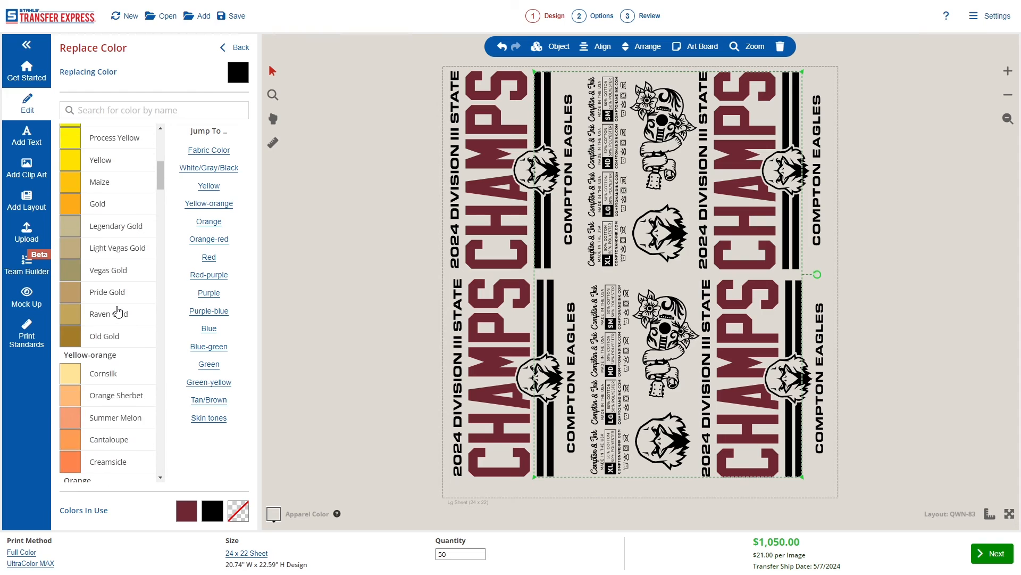
click(127, 290)
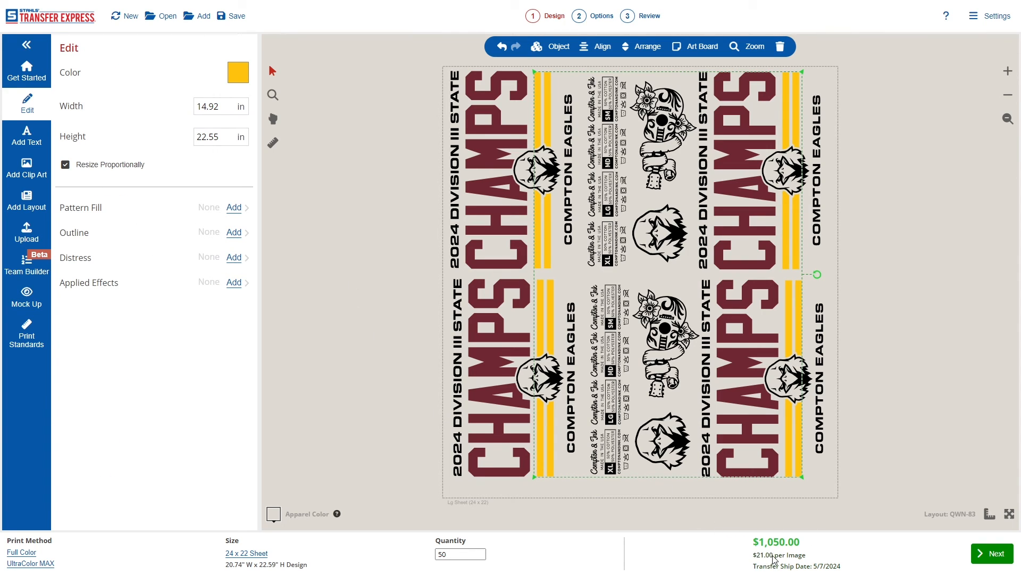
click(622, 314)
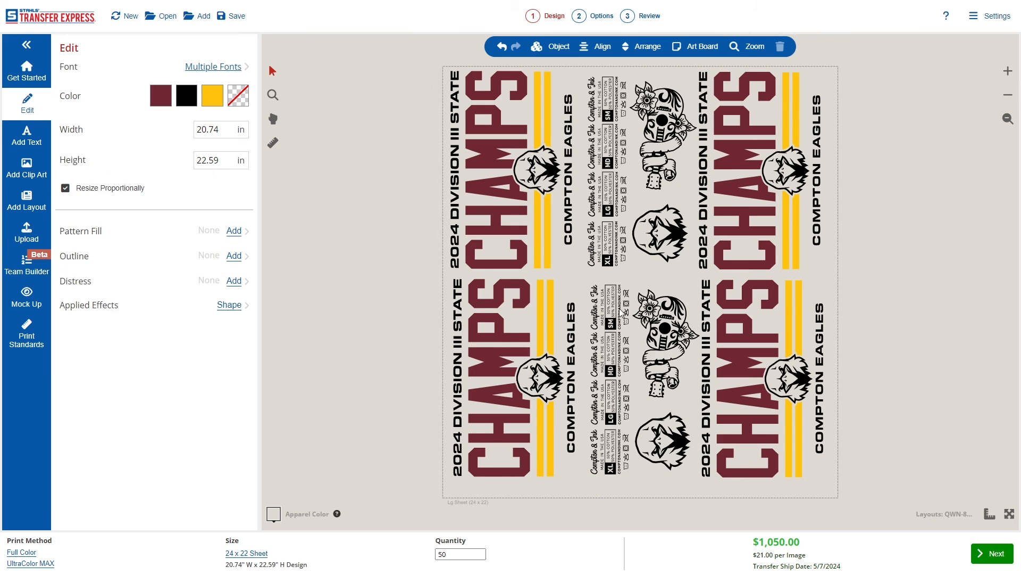
Recolor the guitar in the lower half of the sheet in a dark purple
click(671, 316)
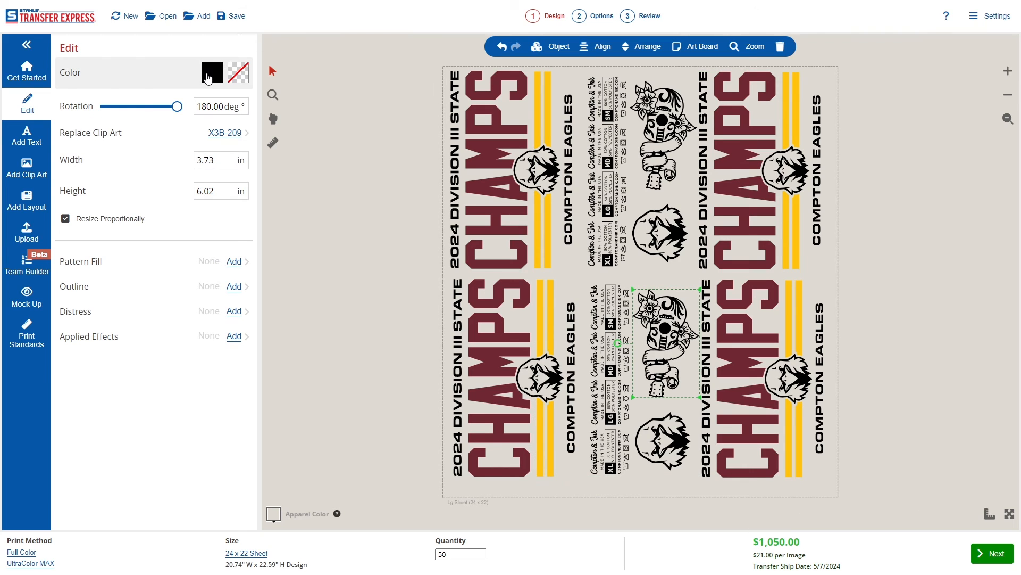
click(208, 78)
click(208, 292)
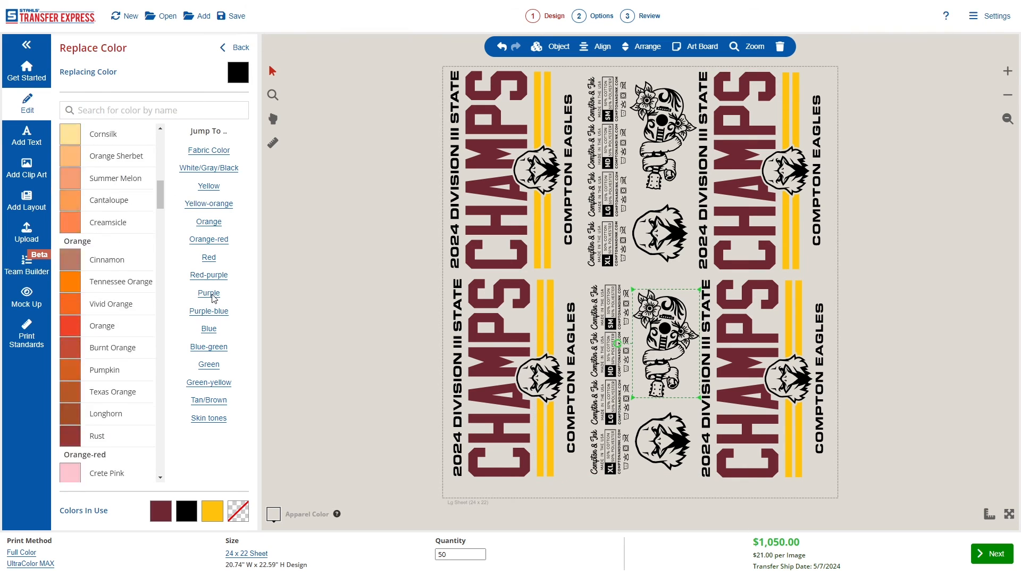
click(126, 299)
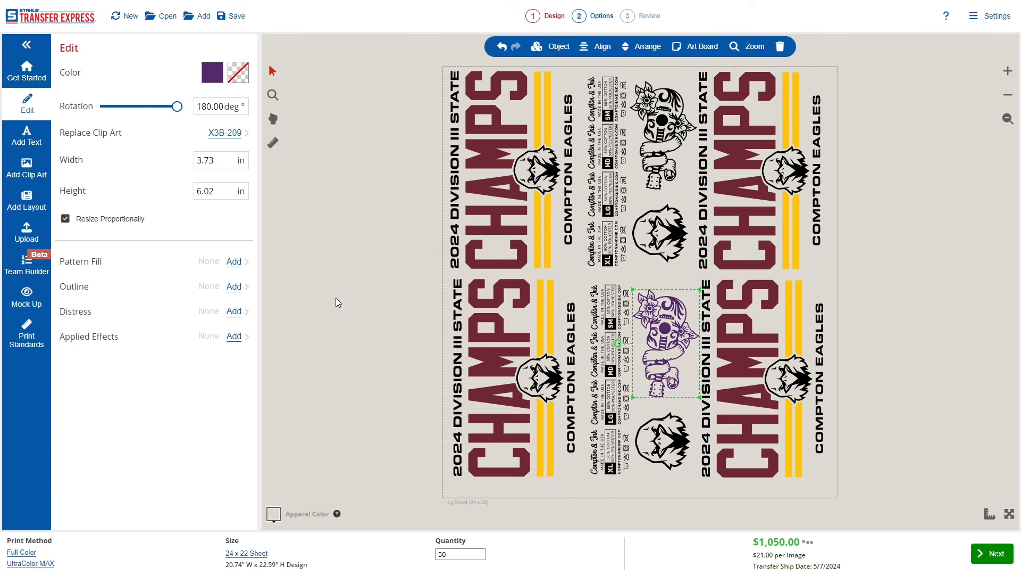
click(363, 276)
Recolor the guitar in the upper half of the sheet in a bright pink
click(650, 137)
click(212, 73)
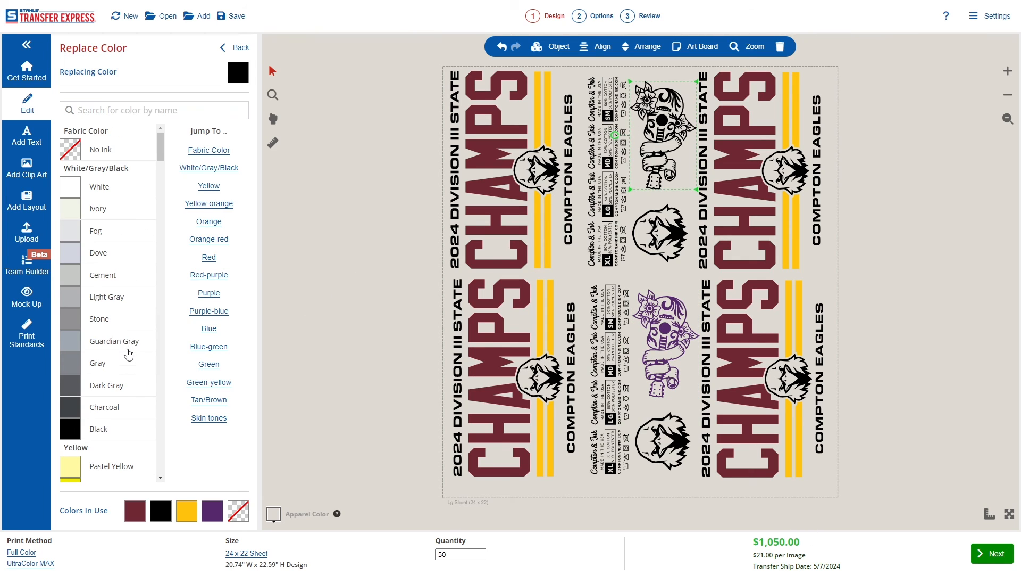
scroll(128, 354, down, 15)
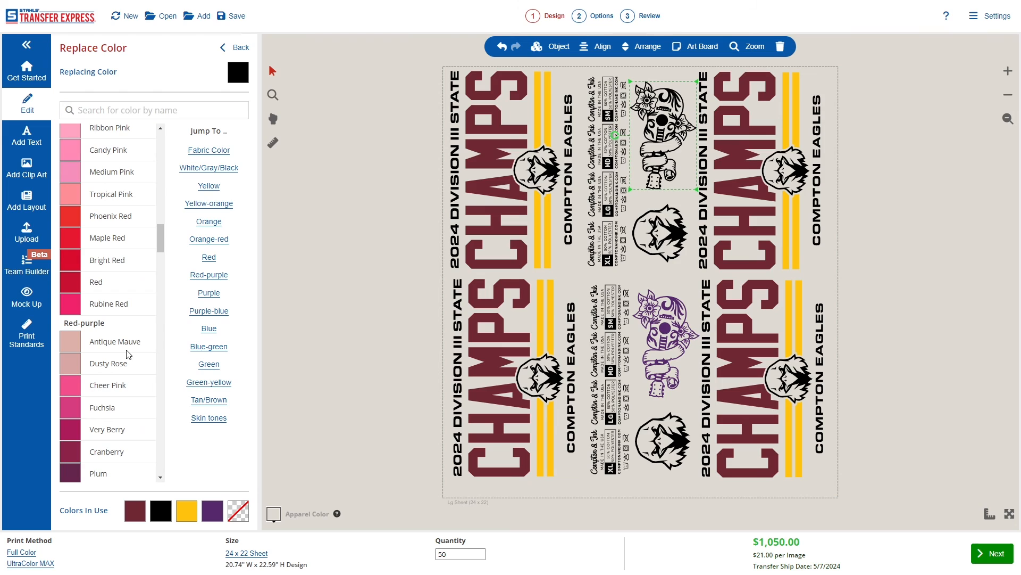
scroll(129, 353, down, 3)
click(130, 224)
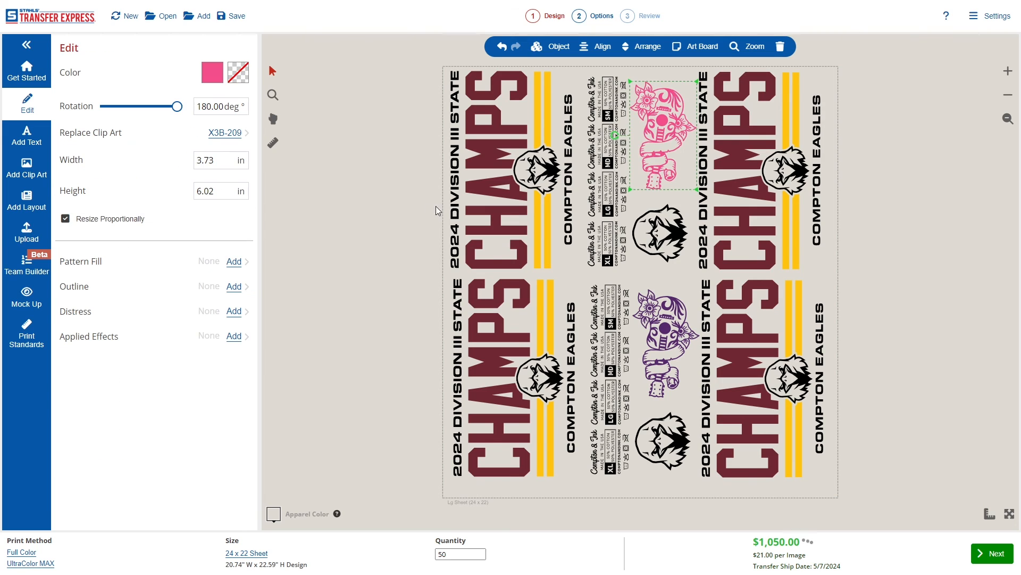
key(ctrl+a)
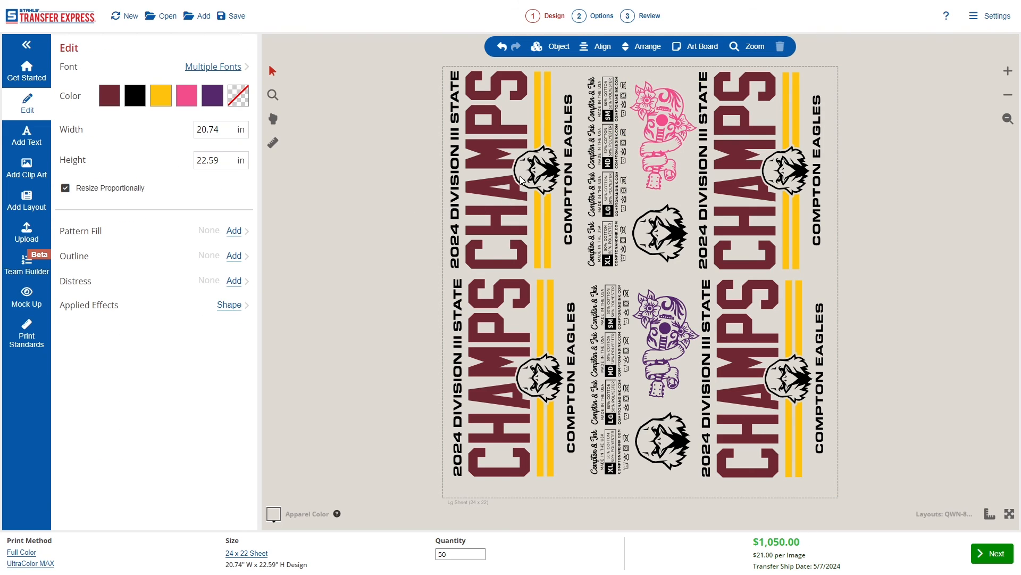
Recolor the row of shirt tags in the upper half of the sheet in White
click(629, 263)
click(213, 99)
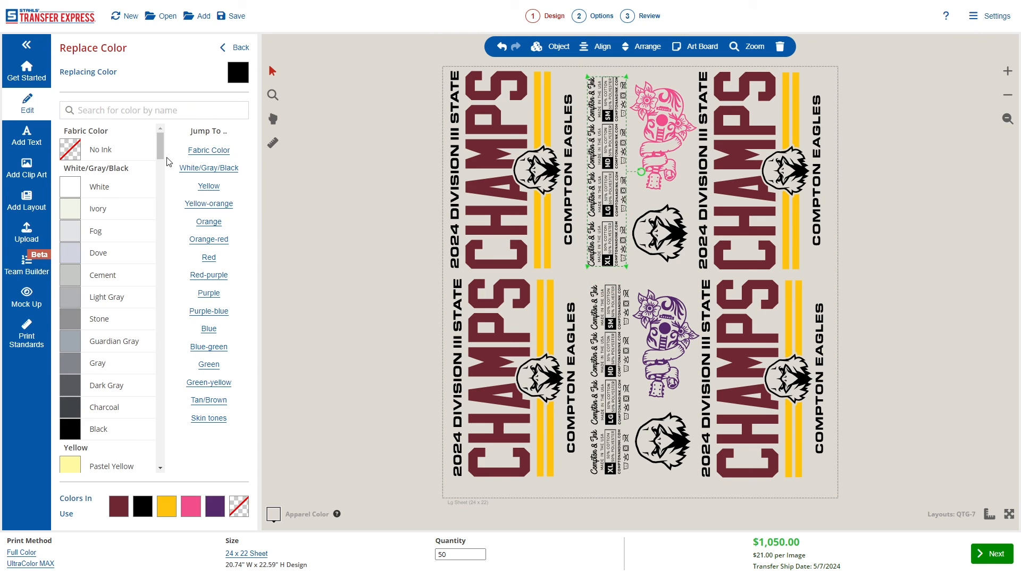
click(119, 189)
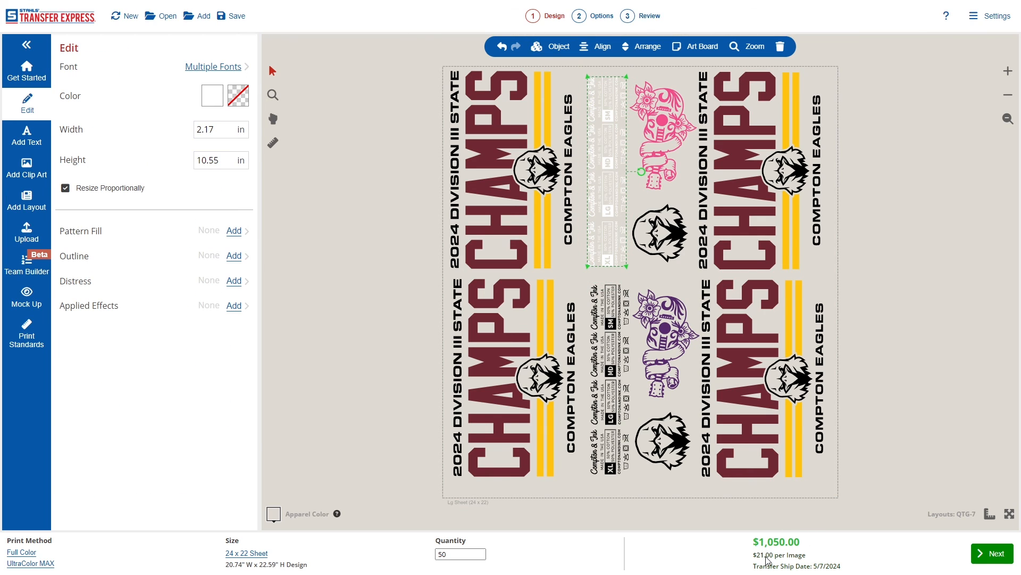
Set the order quantity to 1 sheet
click(449, 553)
text(1)
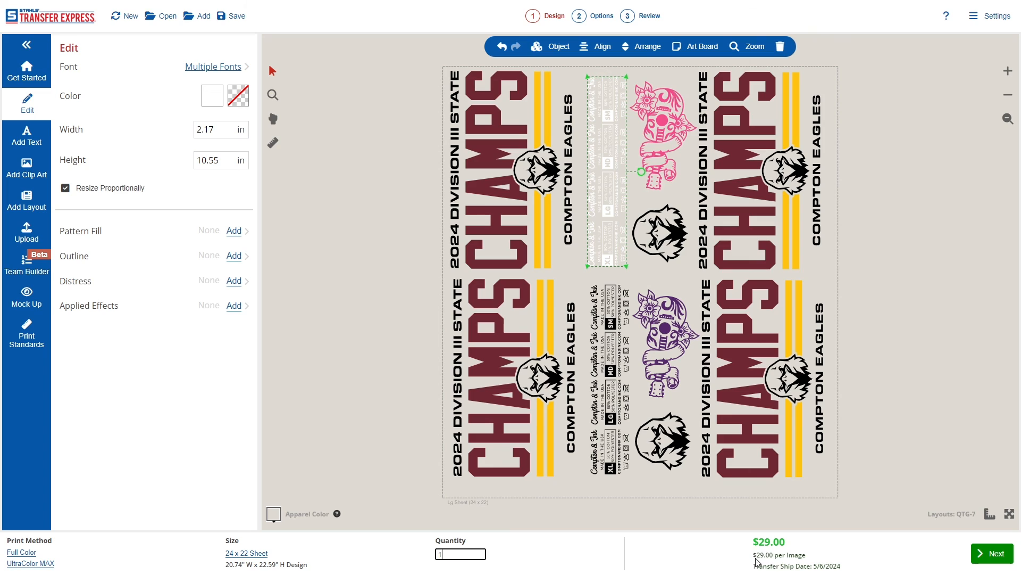
click(427, 489)
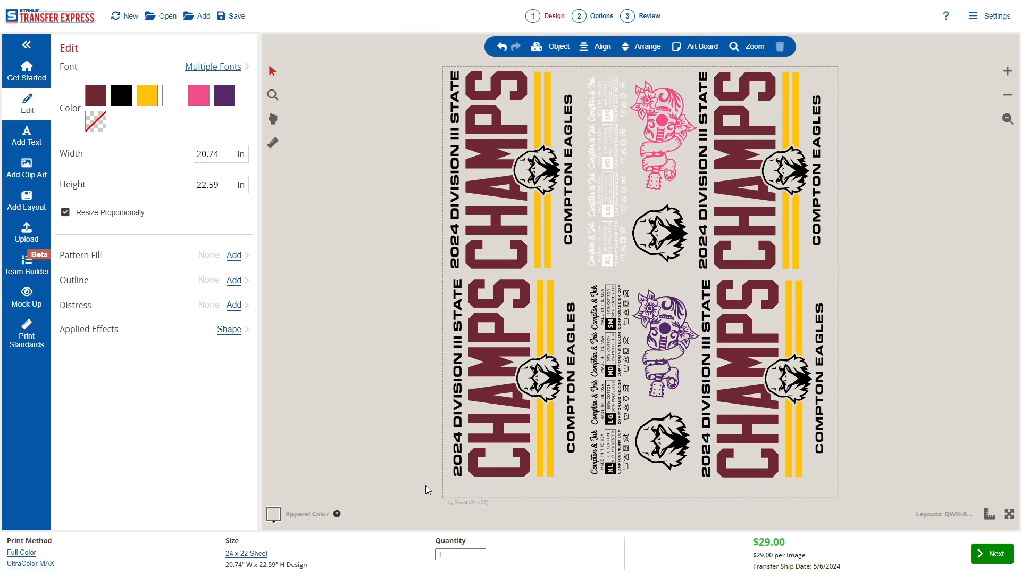